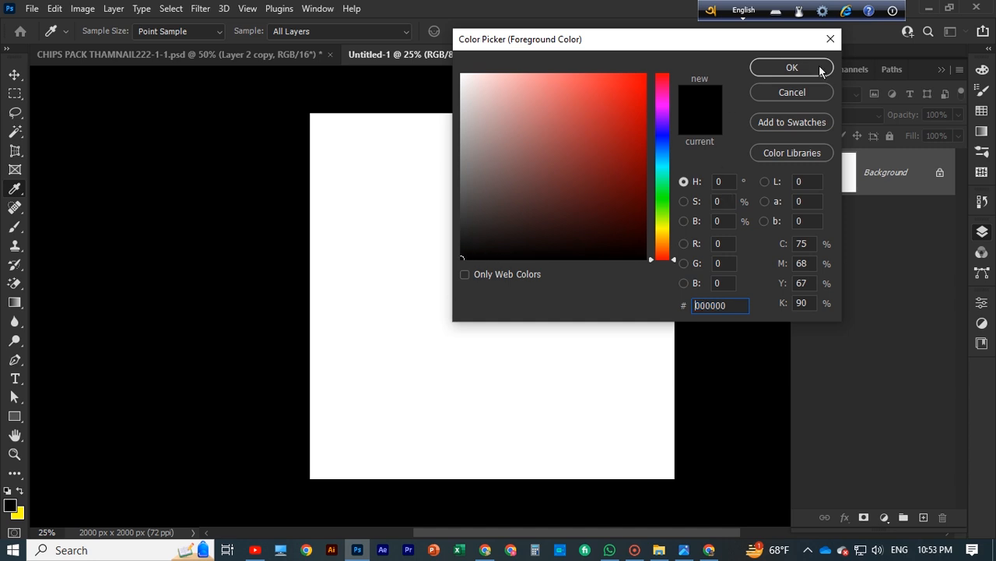
Try filling the selected white layer with black, then undo the fill and clear the selection.
key(ctrl)
ctrl+click(837, 177)
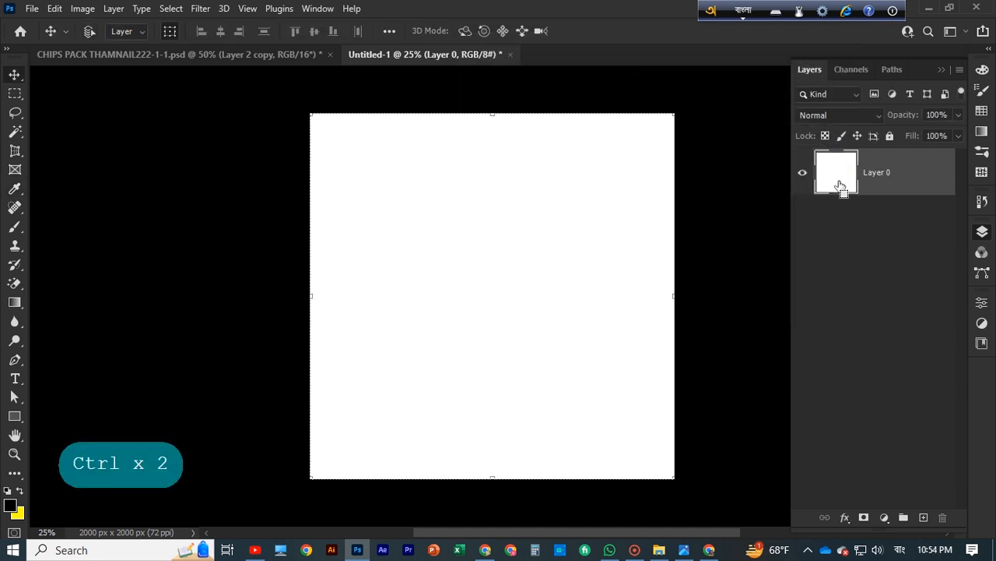
ctrl+click(837, 176)
key(alt+BackSpace)
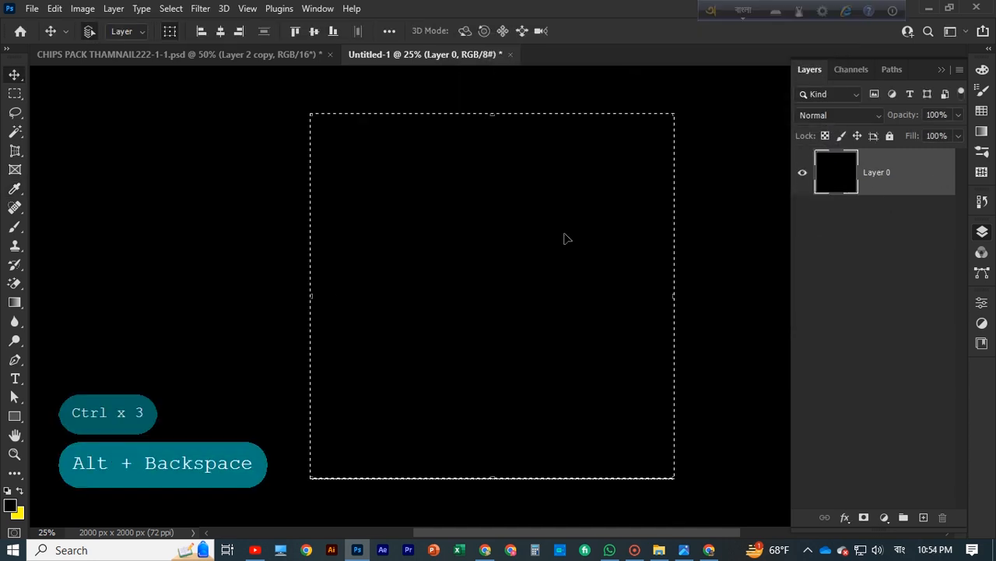
key(ctrl+z)
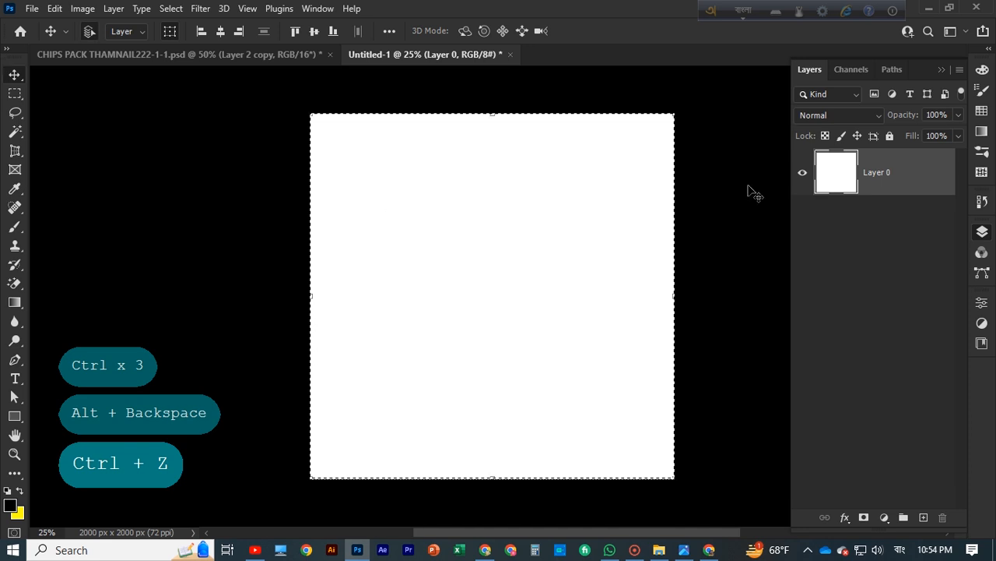
key(ctrl+d)
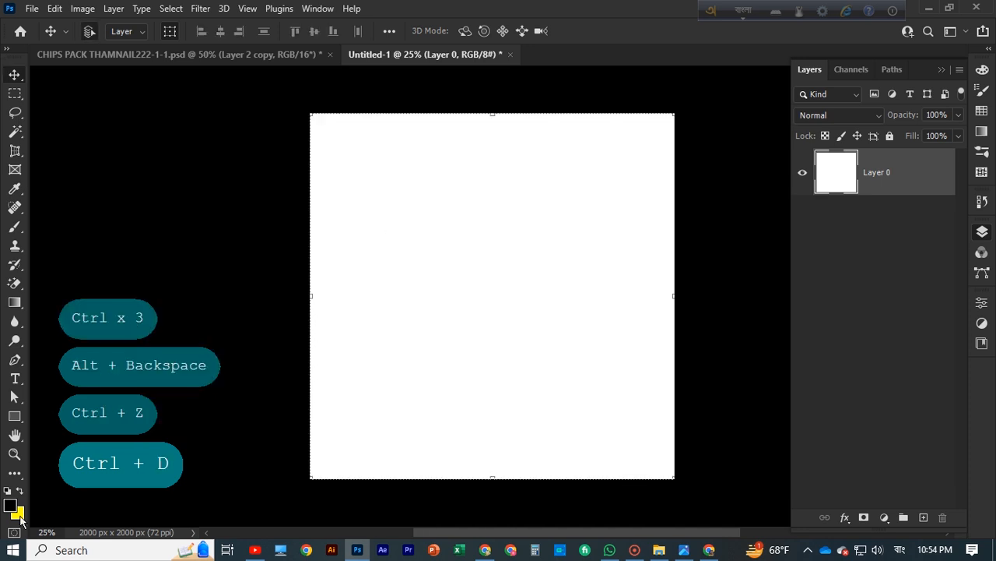
Draw a circle about 416 px in diameter in the upper-left part of the canvas with the Ellipse tool.
right_click(14, 416)
click(70, 432)
drag(393, 221, 432, 260)
Fill the circle with red and remove its stroke.
click(815, 432)
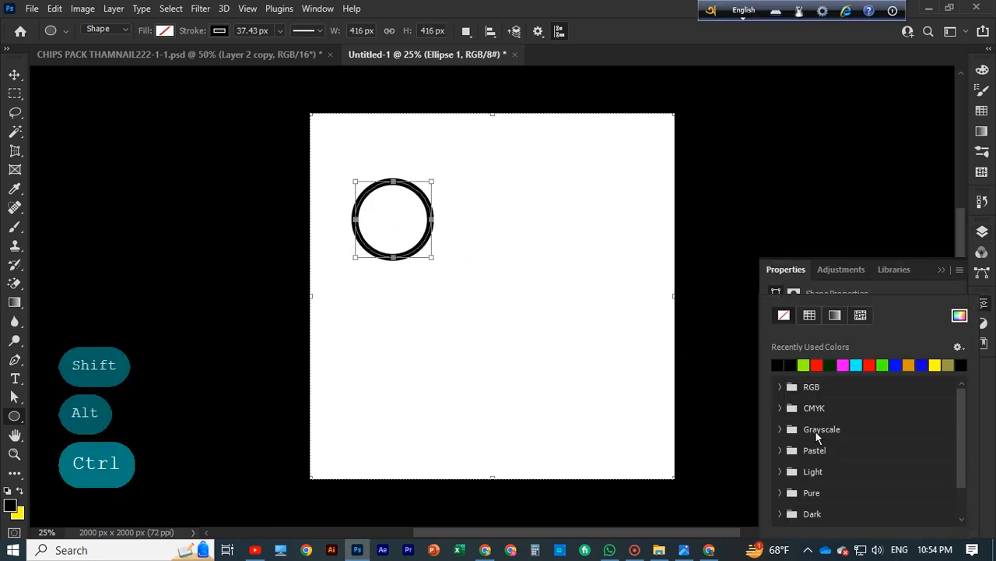
click(954, 291)
click(812, 456)
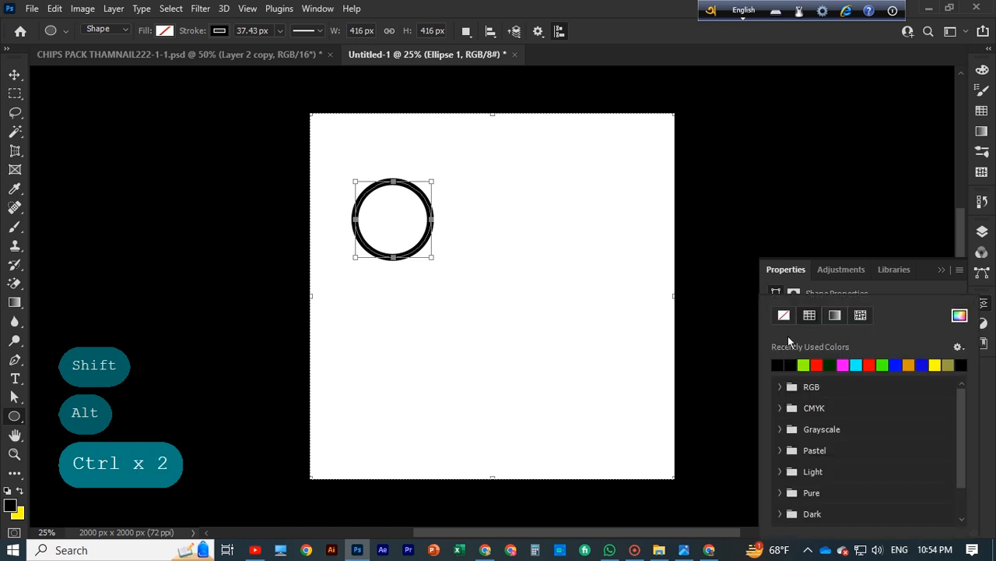
click(785, 315)
click(887, 289)
click(811, 440)
click(822, 366)
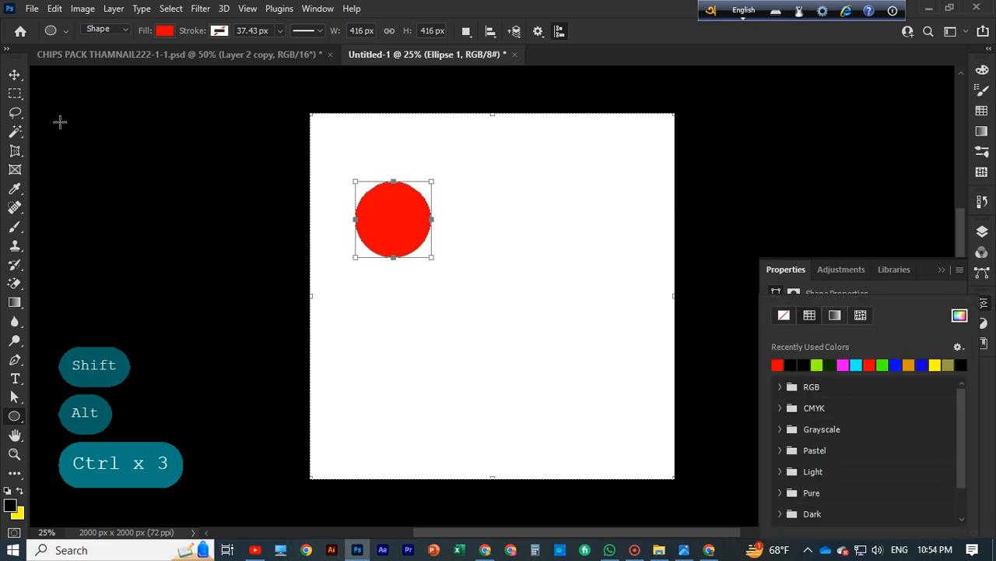
Duplicate the red circle twice with the Move tool to form a horizontal row of three.
click(14, 75)
click(134, 162)
drag(405, 221, 581, 237)
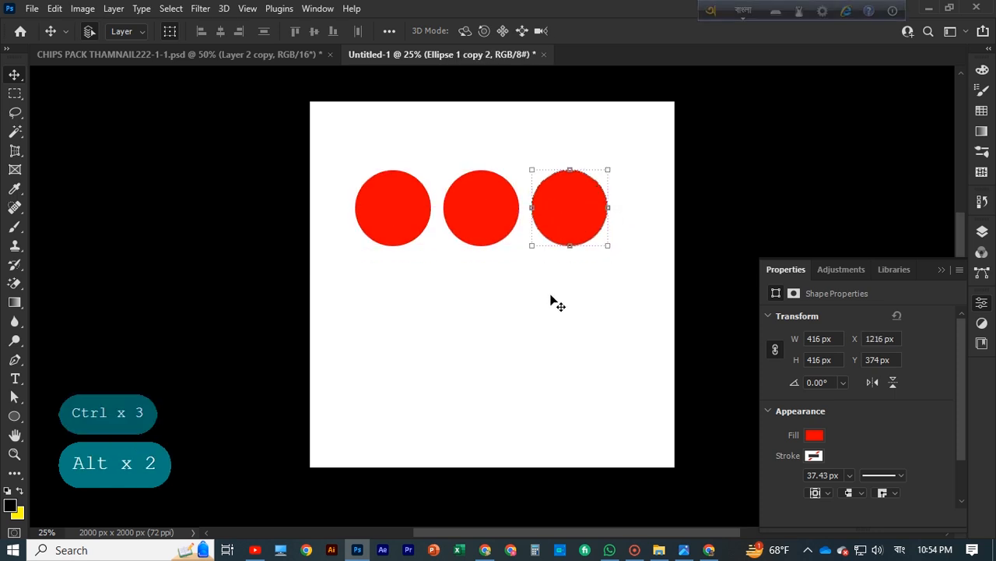
Copy each of the three circles straight down individually to form a second row.
drag(394, 235, 393, 318)
drag(492, 232, 495, 316)
drag(586, 232, 585, 318)
Try to select the second row of circles together and duplicate it downward, then undo the duplication.
drag(324, 283, 591, 314)
scroll(675, 288, down, 1)
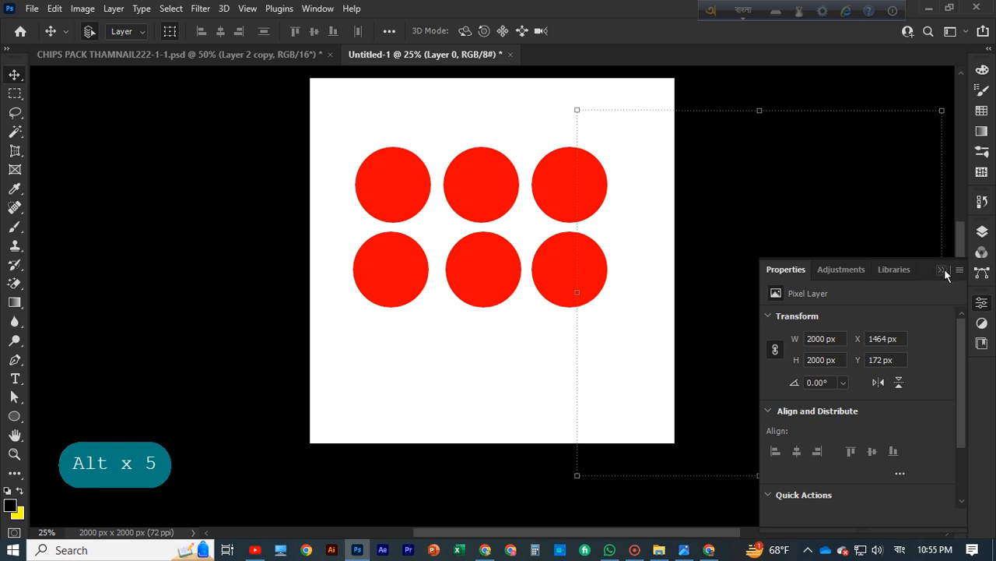
click(947, 268)
drag(327, 273, 592, 327)
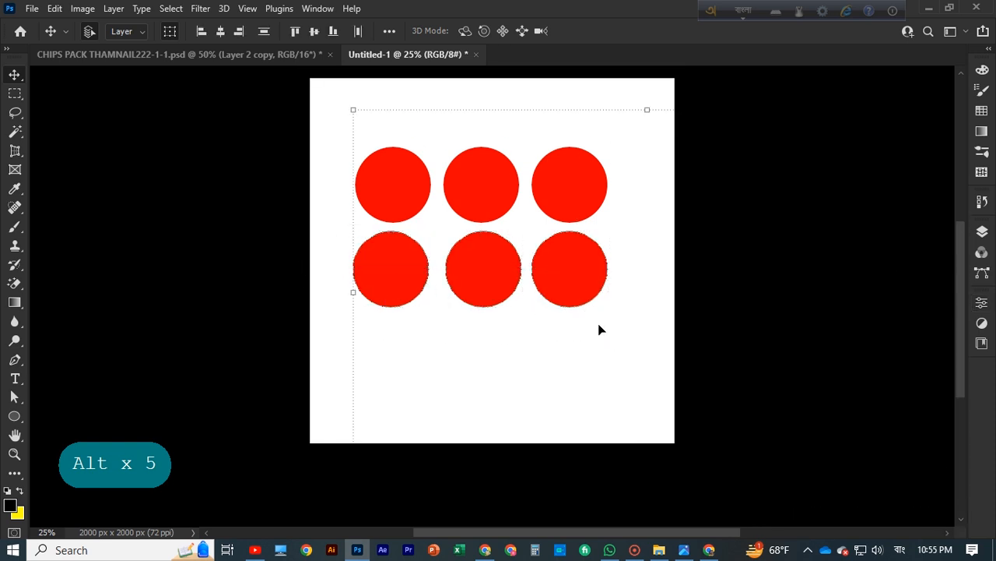
key(F7)
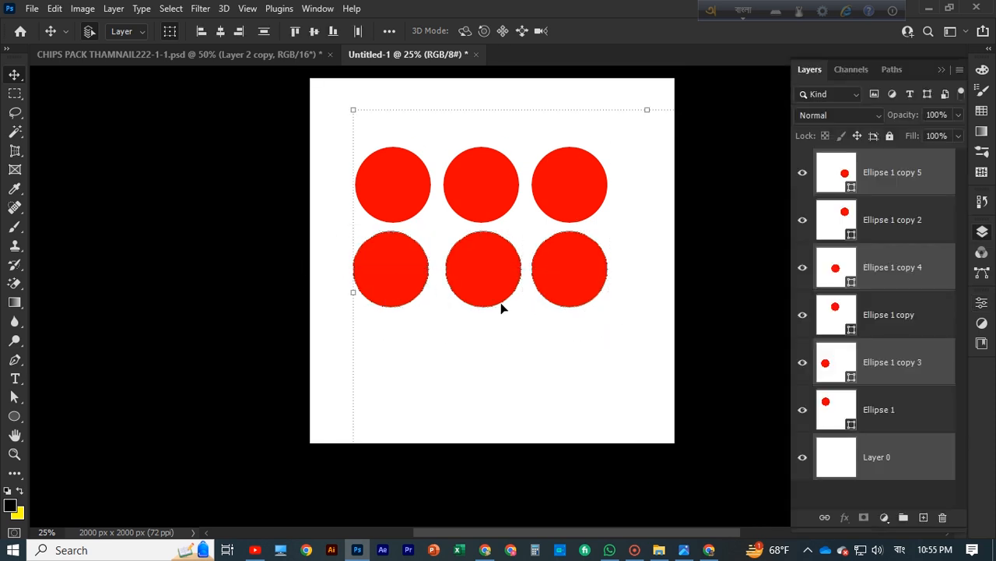
drag(490, 285, 523, 361)
key(ctrl+z)
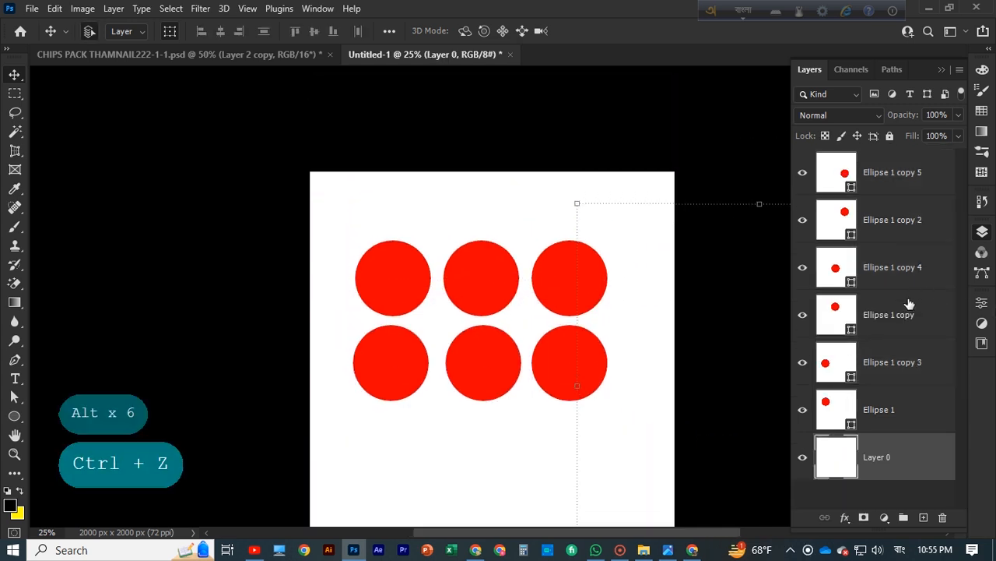
Delete the three circles in the second row.
click(385, 242)
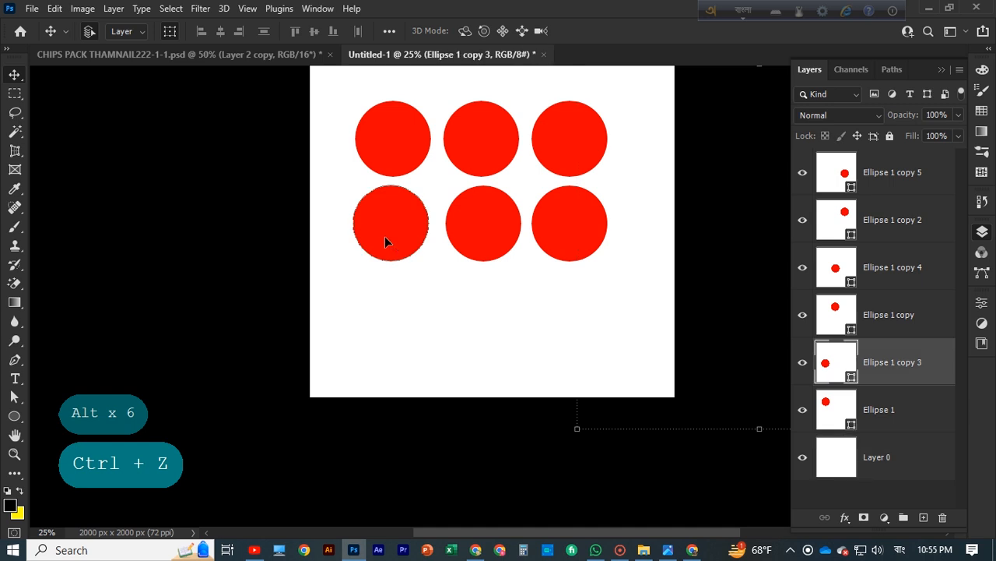
shift+click(472, 239)
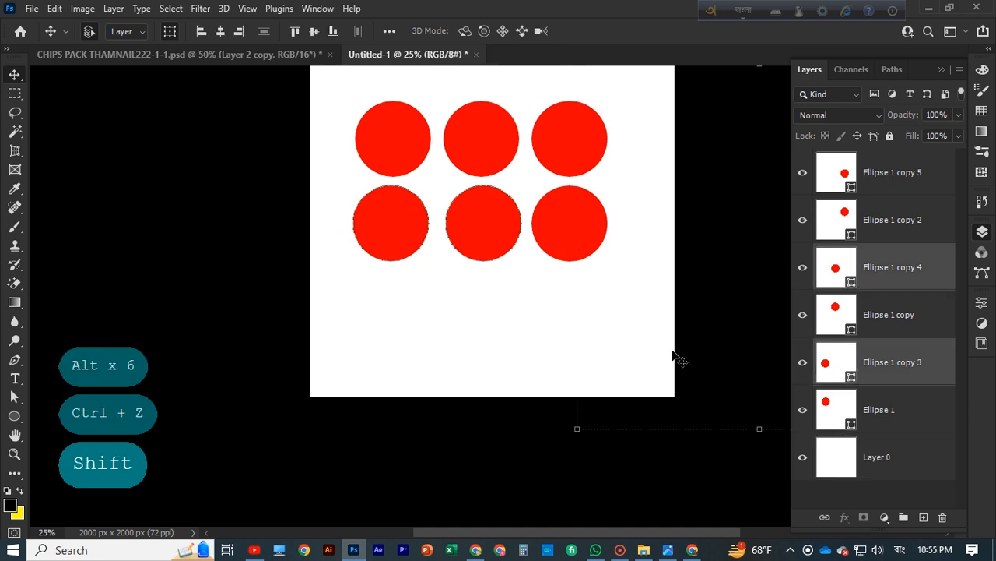
key(Delete)
click(582, 229)
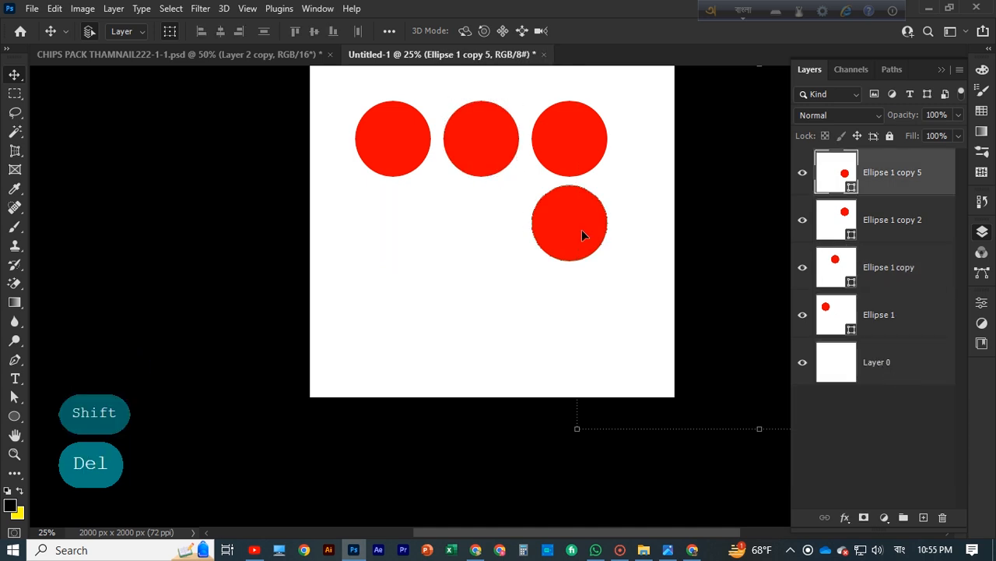
key(Delete)
Select the three remaining circles and duplicate the row downward twice to build a three-by-three grid.
shift+click(907, 267)
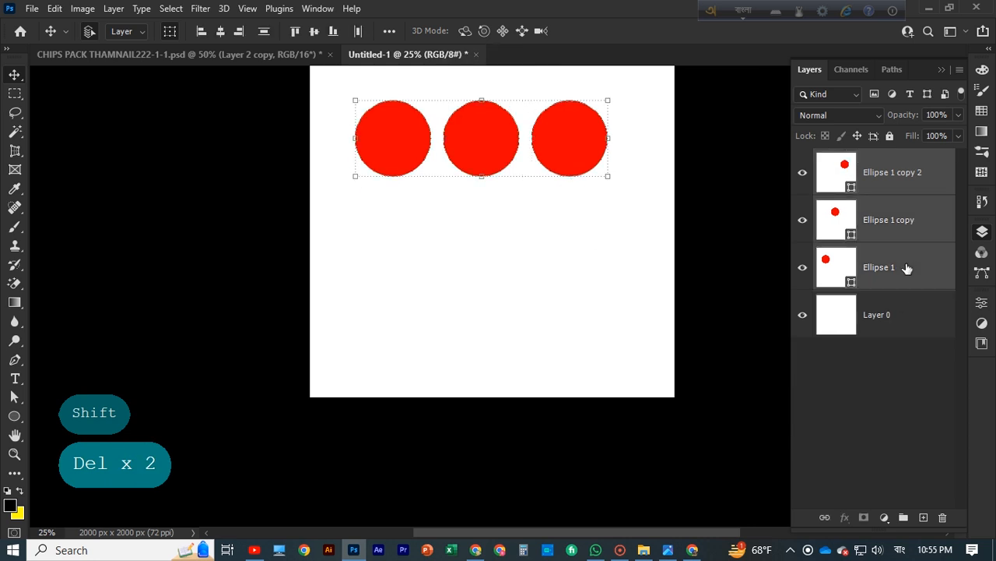
drag(496, 138, 489, 319)
Select all nine circles and shift the grid slightly upward to center it on the canvas.
scroll(467, 234, up, 2)
drag(320, 118, 645, 393)
drag(488, 280, 491, 262)
scroll(650, 221, up, 1)
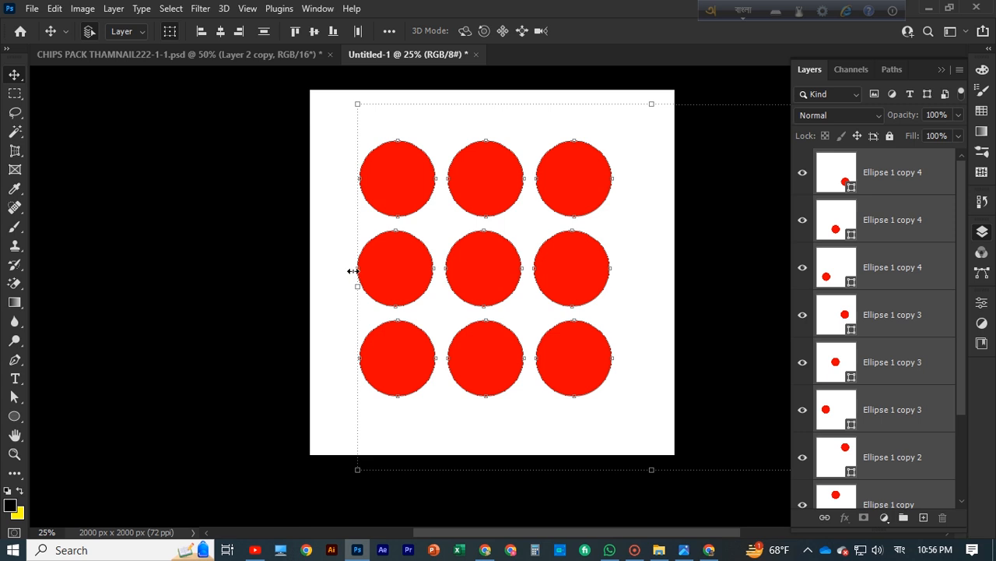
Change the color of the first circle in the top row to dark red 5b0000.
click(763, 186)
scroll(896, 206, up, 2)
scroll(894, 210, down, 3)
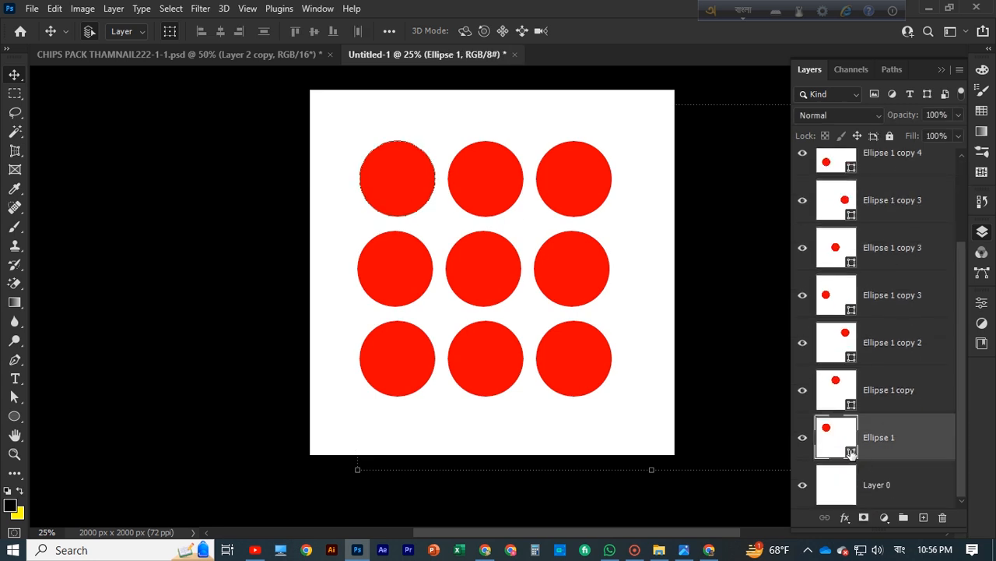
double_click(851, 453)
drag(606, 167, 645, 192)
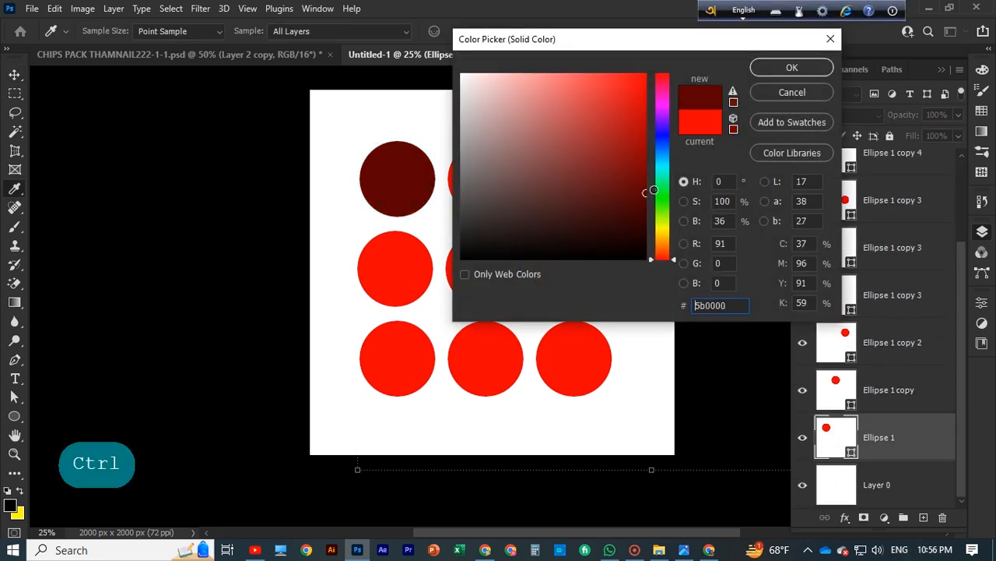
click(791, 68)
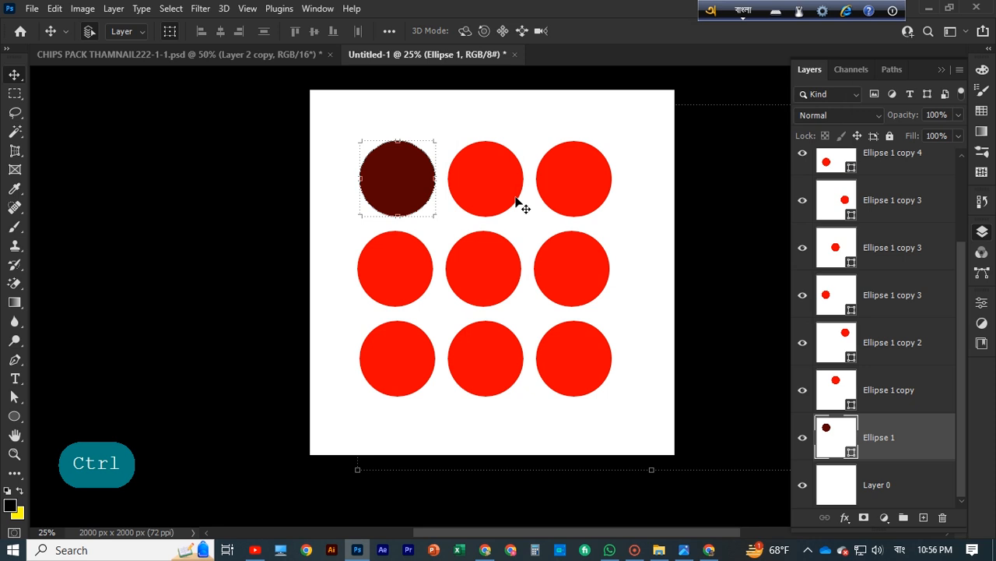
Recolor the first circle in the middle row cyan blue, 00cfee.
ctrl+click(395, 268)
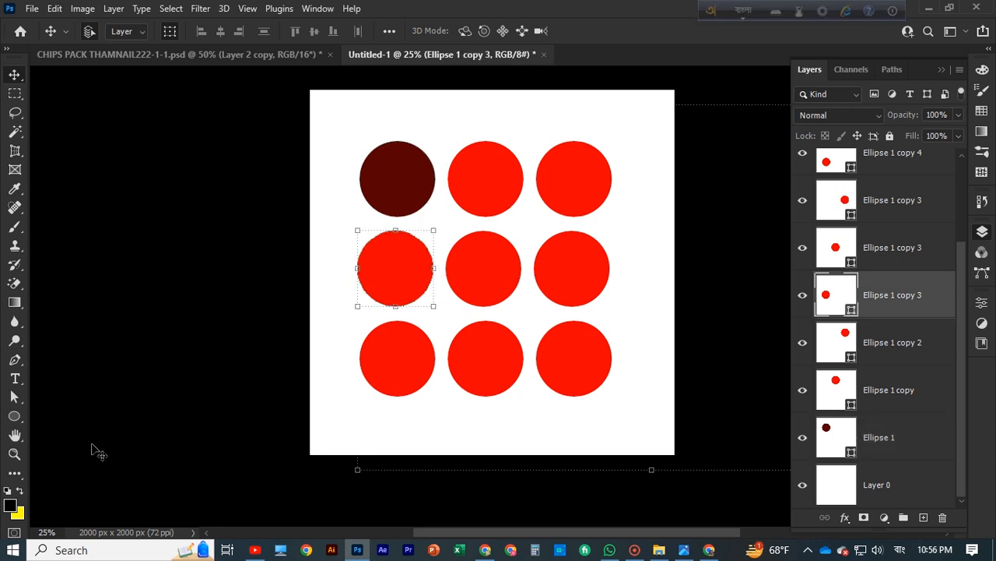
double_click(849, 311)
drag(665, 172, 664, 162)
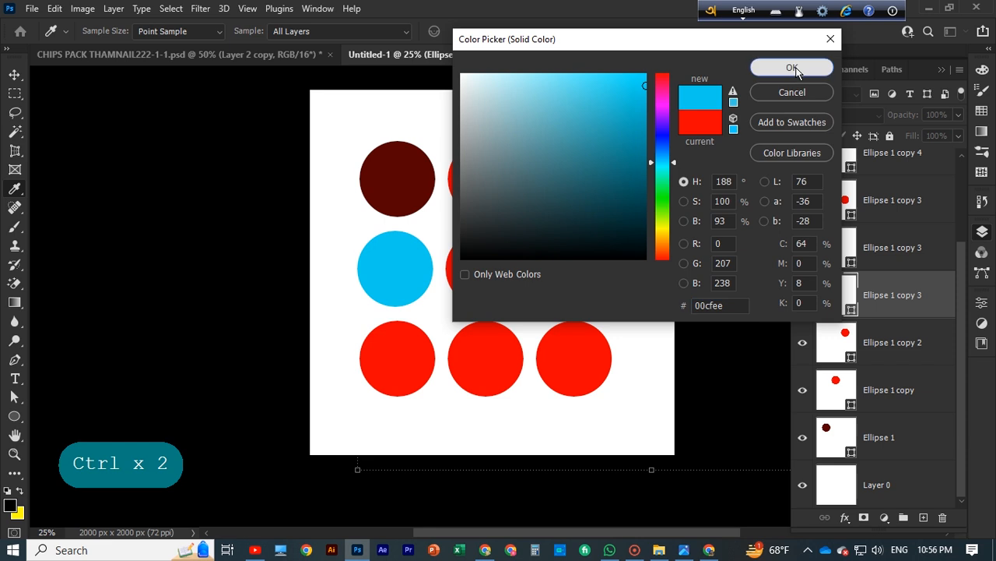
click(792, 67)
Recolor the center circle of the grid purple.
ctrl+click(485, 261)
double_click(850, 264)
drag(663, 109, 661, 111)
click(792, 68)
Recolor the last circle in the top row yellow.
ctrl+click(588, 188)
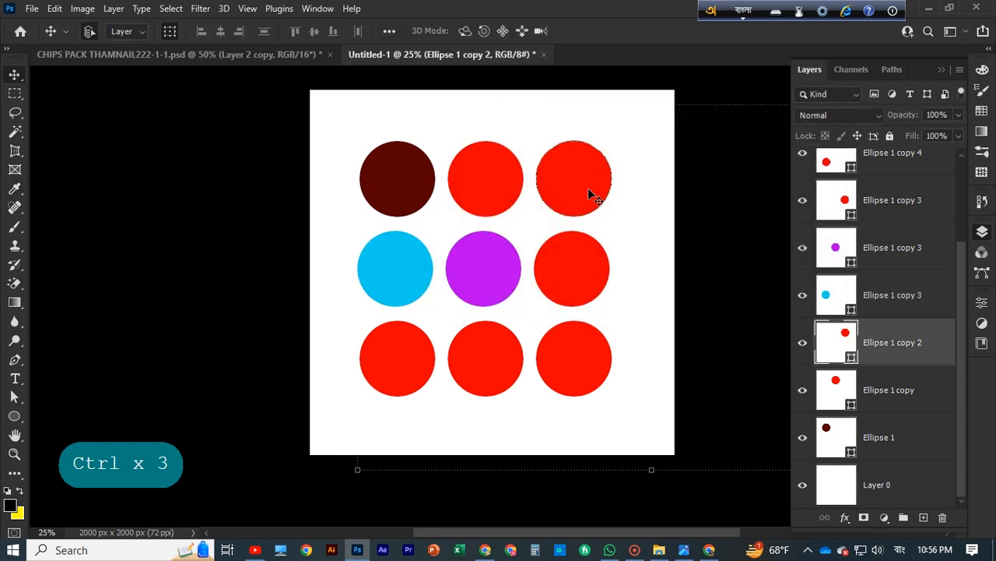
double_click(851, 356)
drag(662, 101, 668, 231)
click(792, 68)
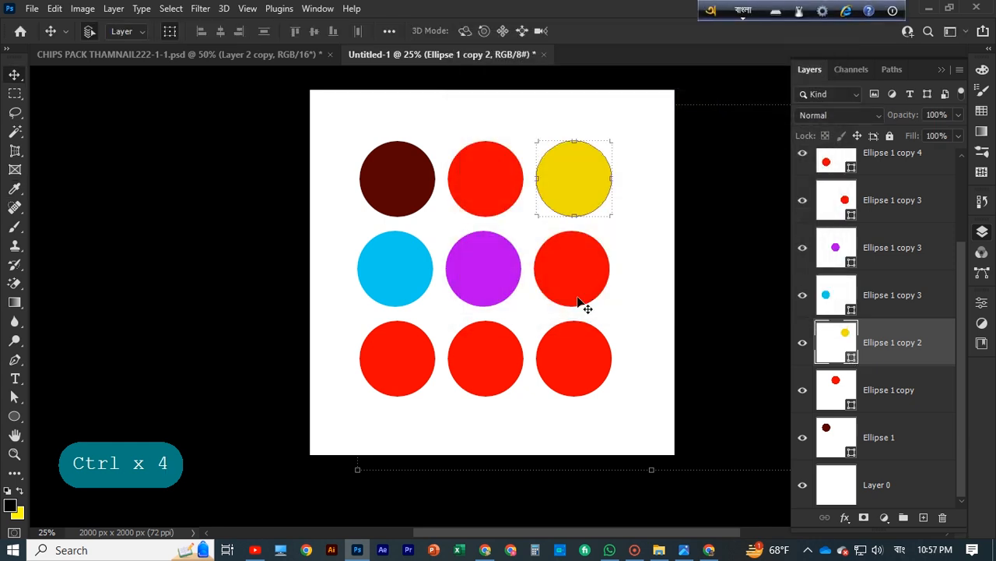
ctrl+click(411, 364)
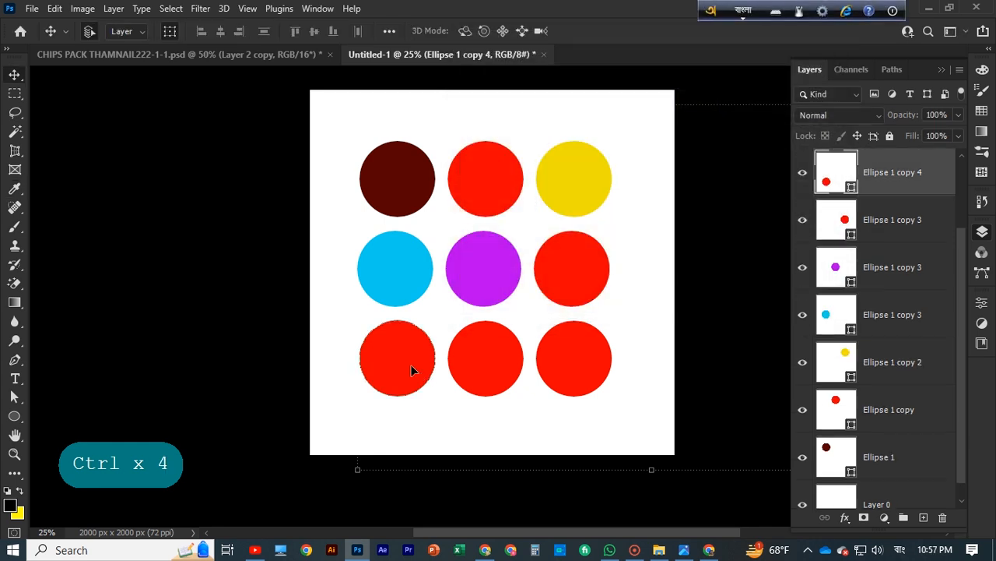
double_click(853, 188)
drag(627, 104, 657, 74)
click(798, 71)
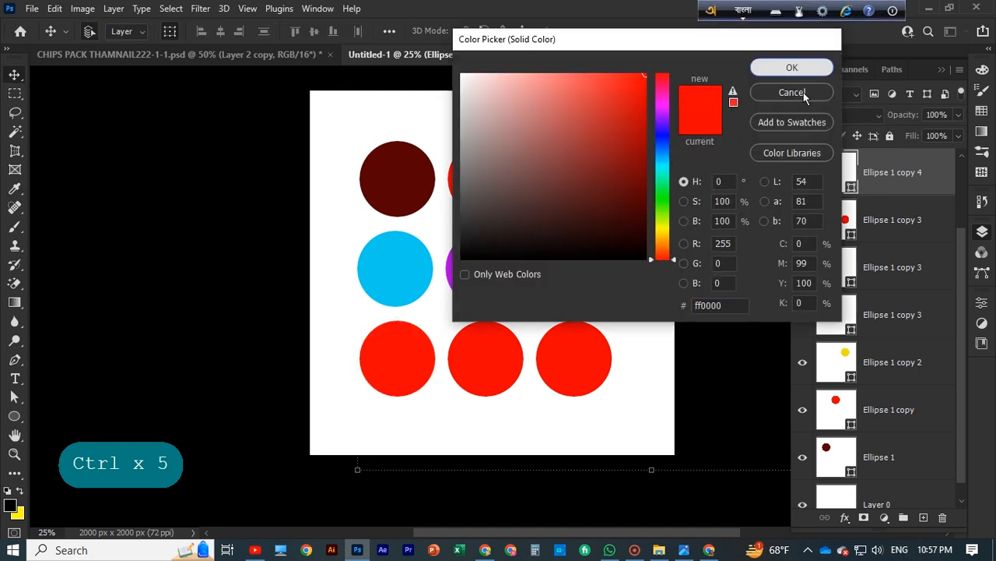
Recolor the middle circle of the bottom row dark green, 05480b.
double_click(852, 188)
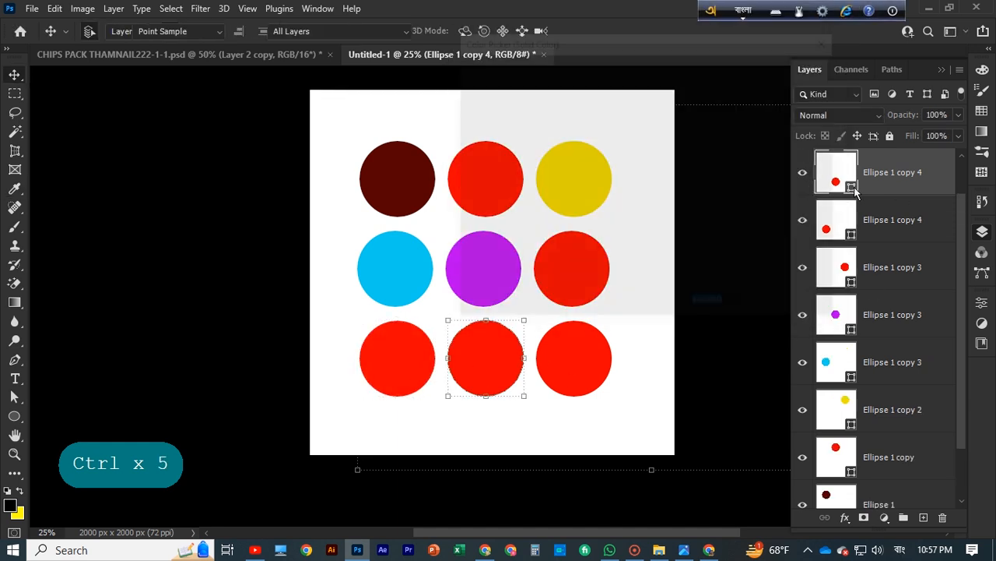
click(657, 195)
click(634, 206)
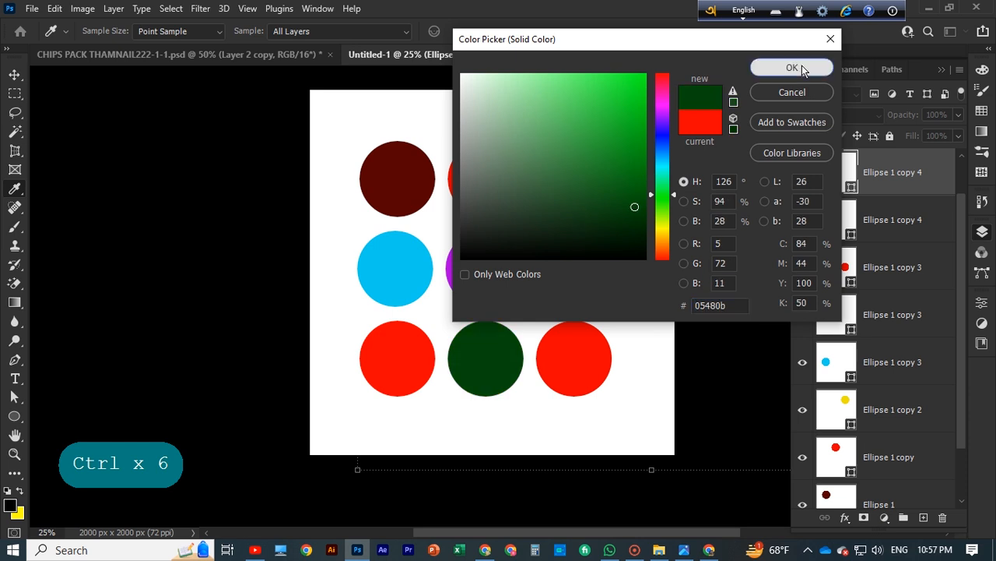
click(802, 67)
Recolor the last circle in the bottom row orange.
click(589, 376)
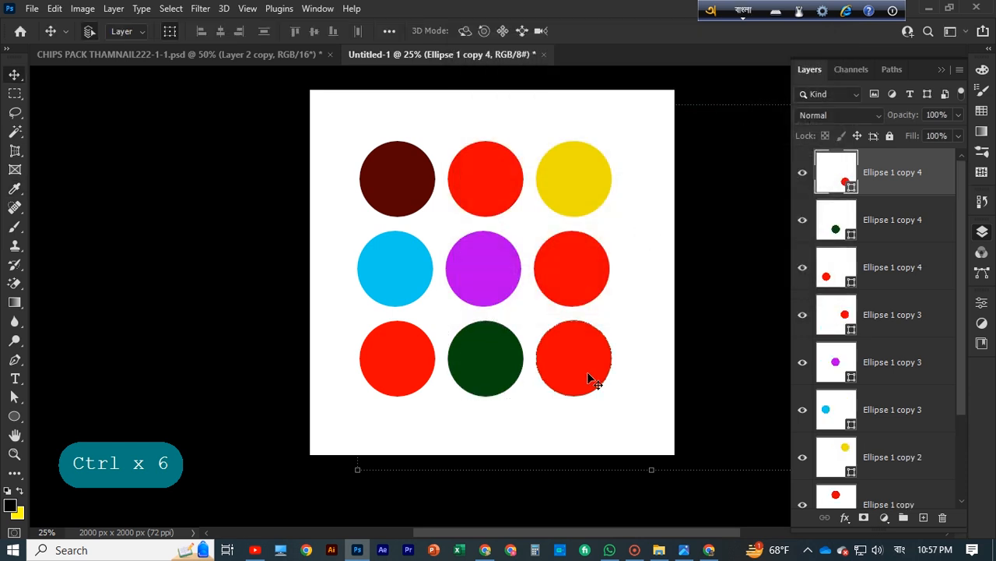
double_click(852, 188)
drag(668, 253, 664, 243)
drag(632, 114, 652, 65)
click(794, 68)
Draw a rectangle about 976 by 1018 px between the centers of the corner circles and fill it with black.
scroll(668, 238, down, 1)
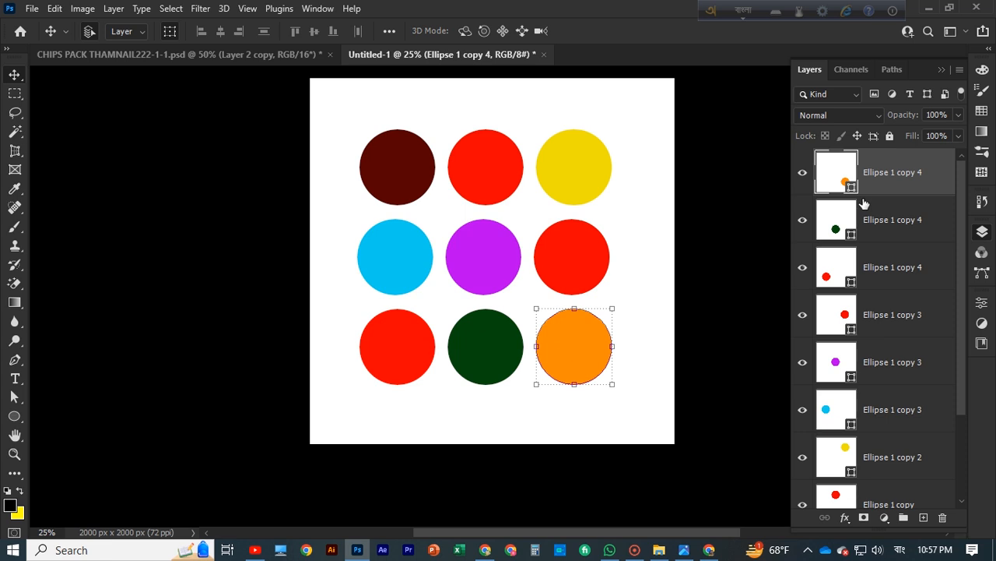
scroll(874, 382, down, 2)
scroll(907, 350, up, 2)
key(ctrl)
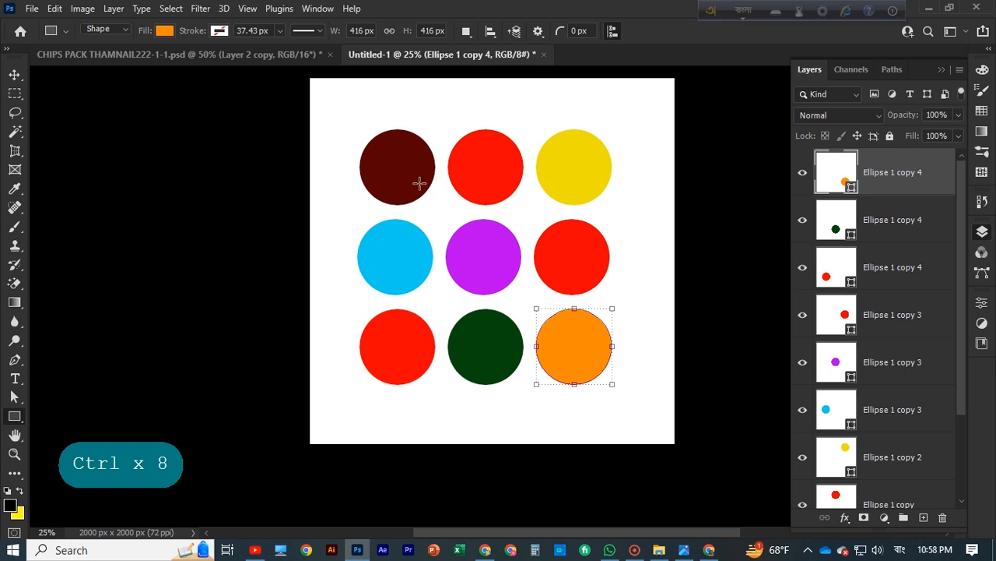
mouse_move(397, 167)
mouse_down()
mouse_move(574, 251)
mouse_move(575, 351)
mouse_up()
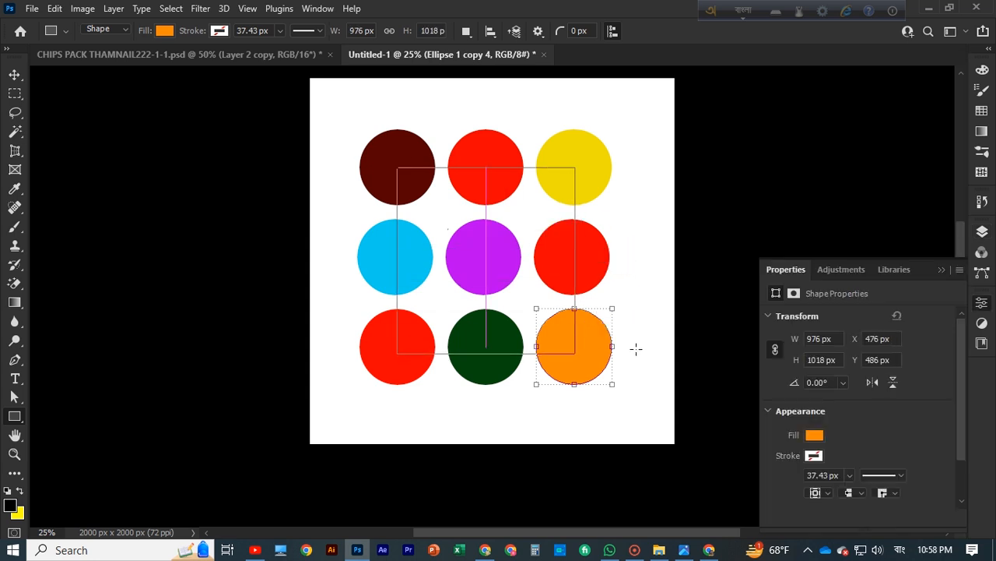
click(814, 439)
click(903, 367)
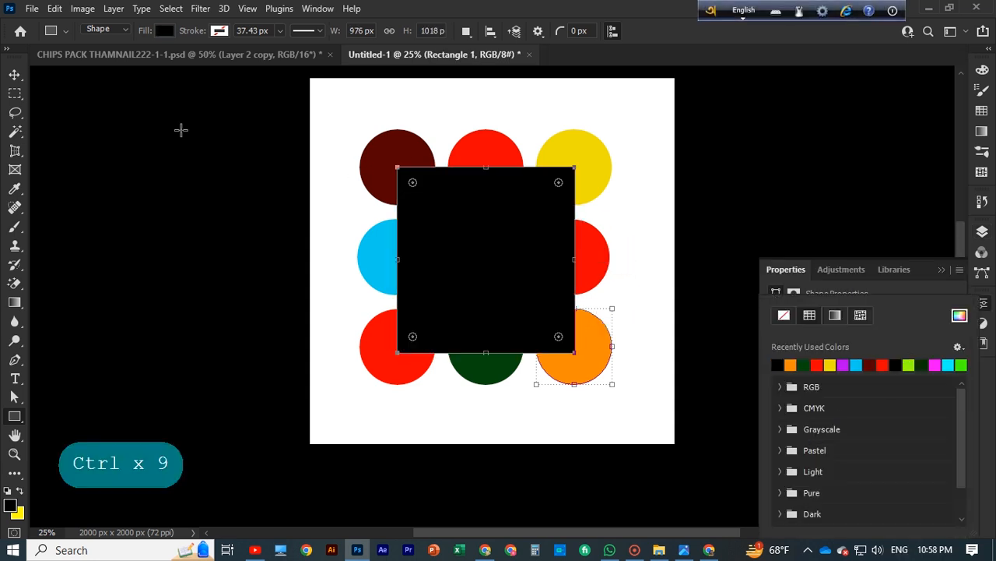
Scale the black rectangle to about 80% and rotate it about 46° into a diamond over the middle of the grid.
click(14, 75)
drag(580, 363, 481, 343)
drag(489, 260, 490, 284)
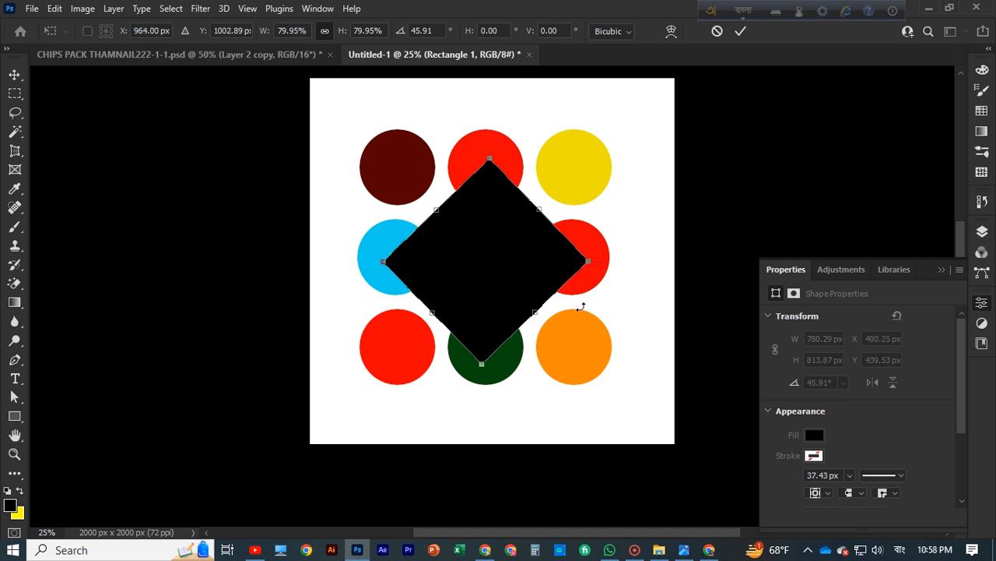
click(741, 30)
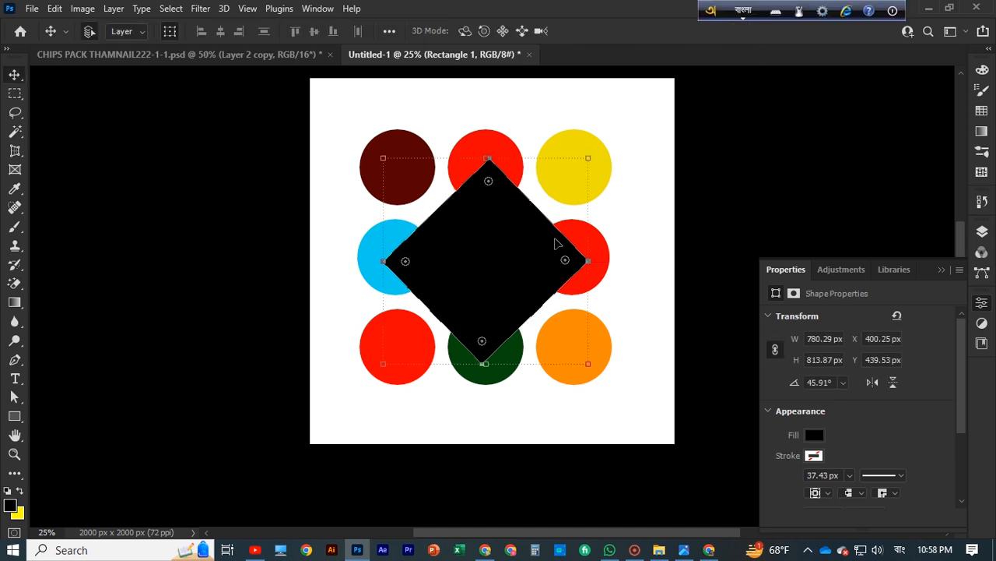
Group the black diamond layer together with all nine circle layers.
click(942, 270)
click(982, 232)
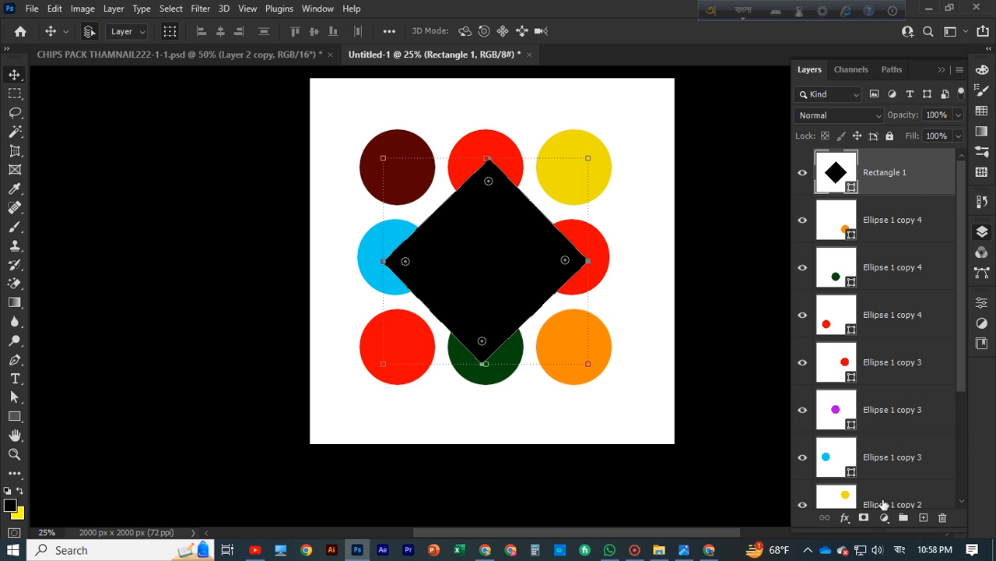
scroll(883, 504, down, 3)
shift+click(932, 441)
scroll(933, 442, up, 3)
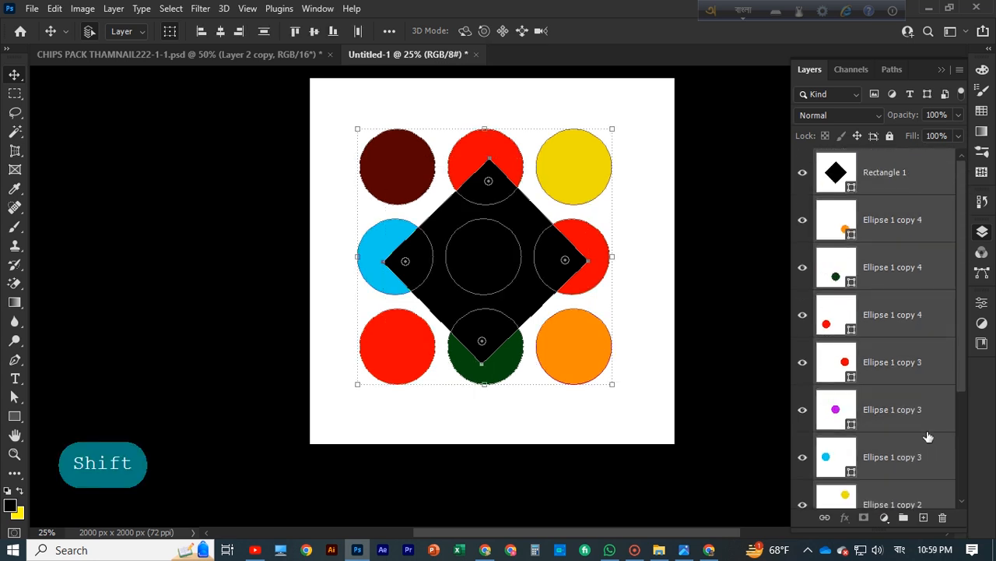
key(ctrl+g)
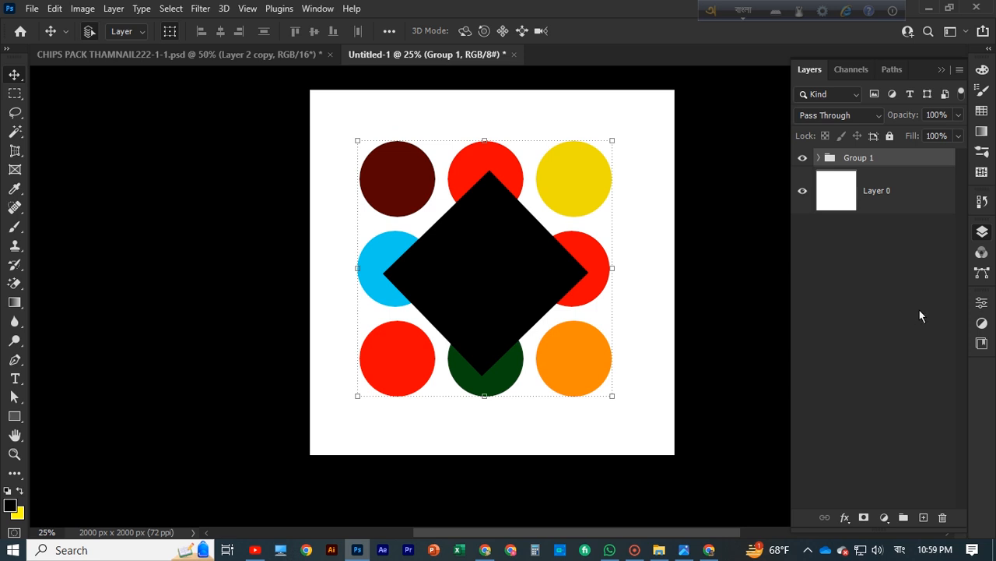
Try to duplicate the group of circles and diamond and offset the copy from the original.
drag(491, 285, 616, 307)
key(ctrl+z)
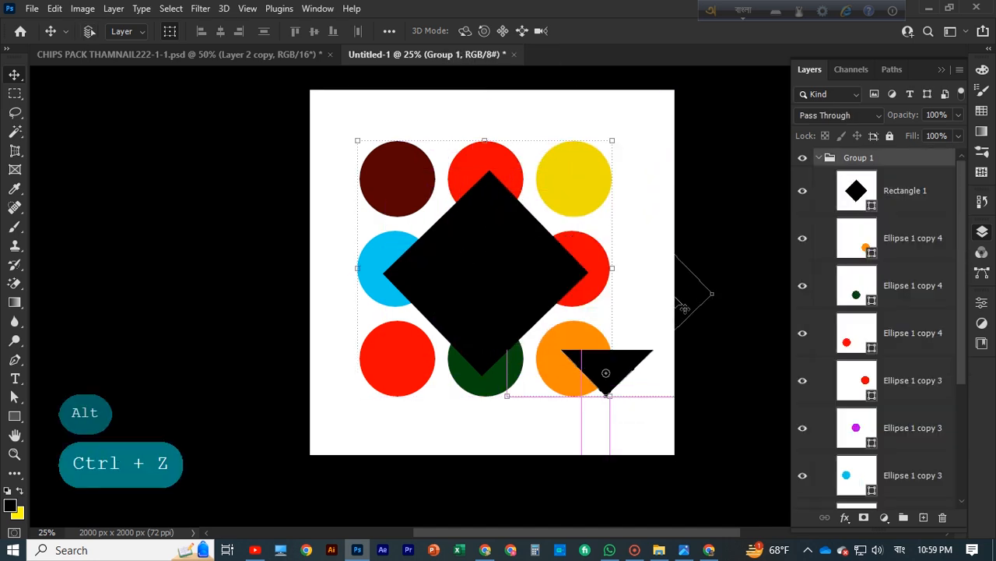
click(819, 158)
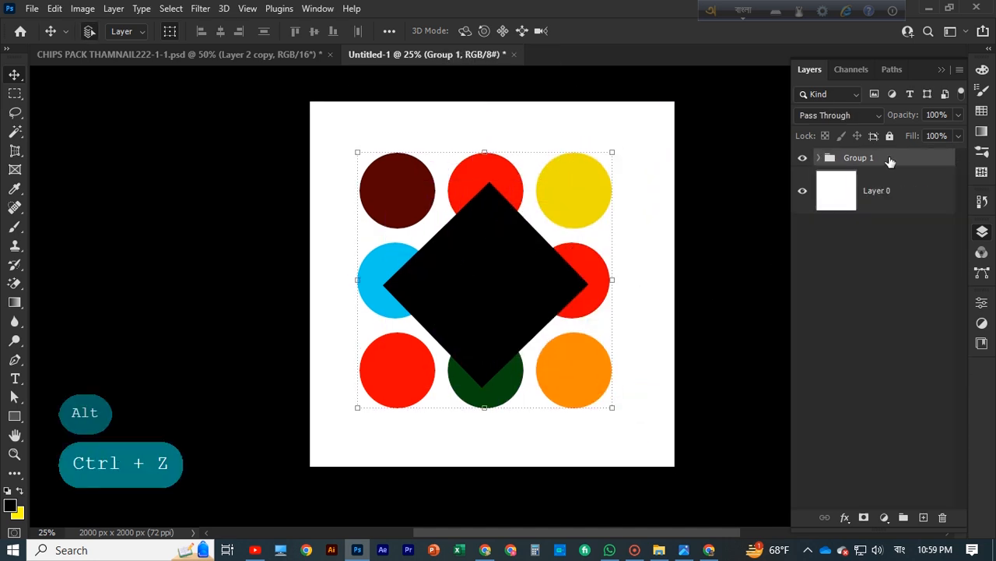
key(ctrl+j)
click(874, 176)
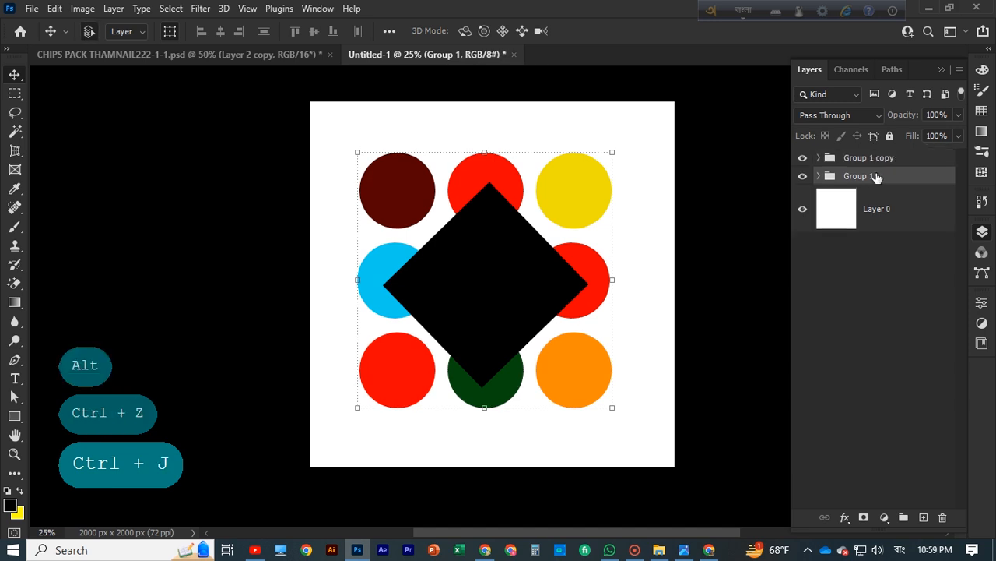
mouse_move(482, 303)
mouse_down()
mouse_move(529, 272)
mouse_move(467, 317)
mouse_move(493, 289)
mouse_up()
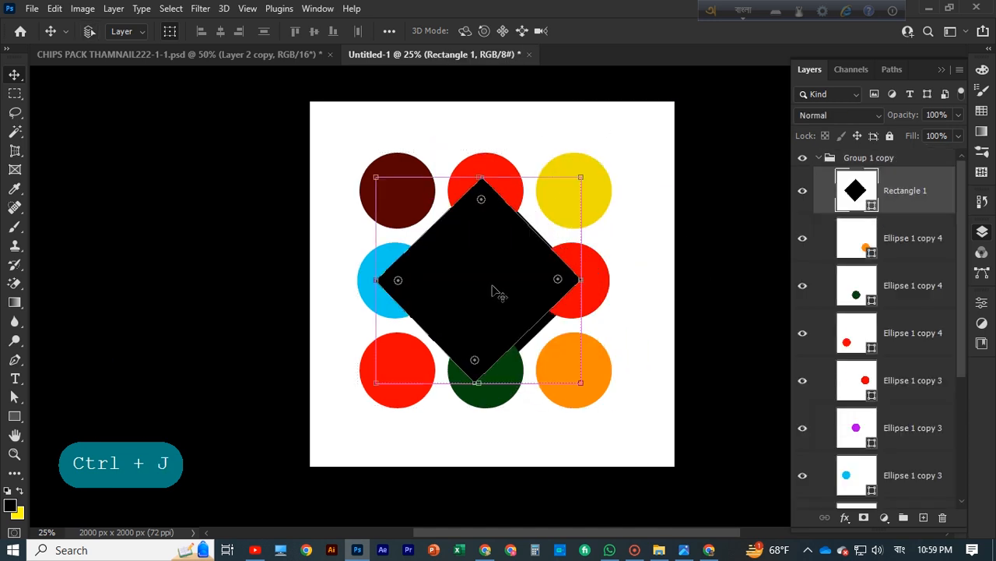
key(ctrl+z)
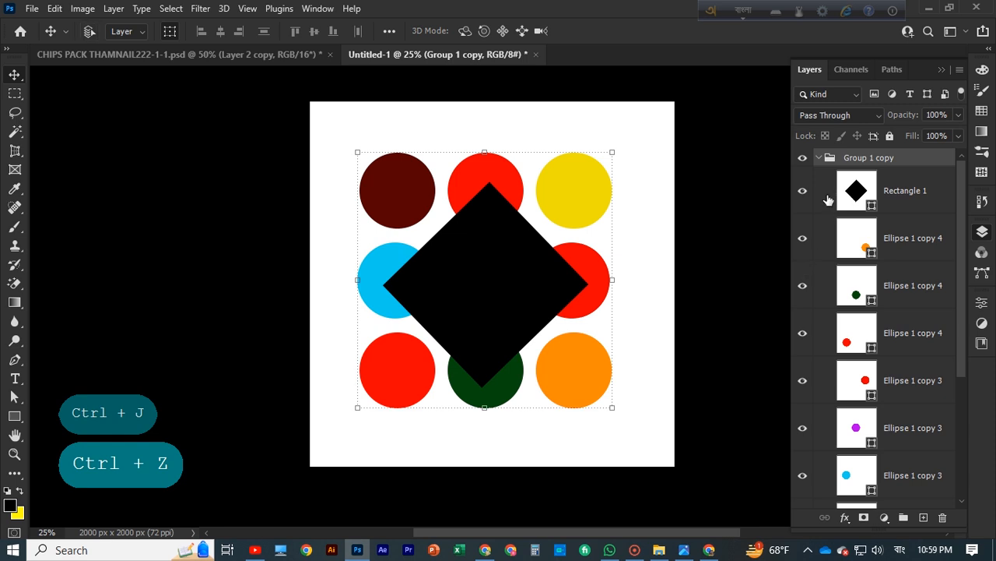
key(ctrl+z)
Try to copy all the grouped shapes and scale the copies to about 79% over the originals.
drag(341, 155, 647, 418)
drag(486, 297, 598, 283)
click(489, 130)
drag(490, 132, 580, 204)
drag(660, 291, 451, 276)
click(635, 550)
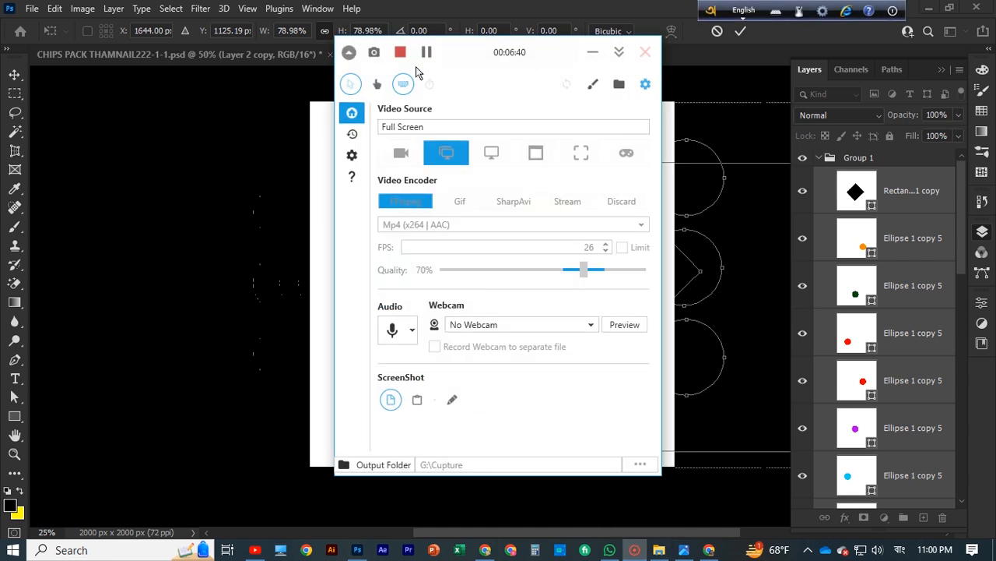
click(592, 52)
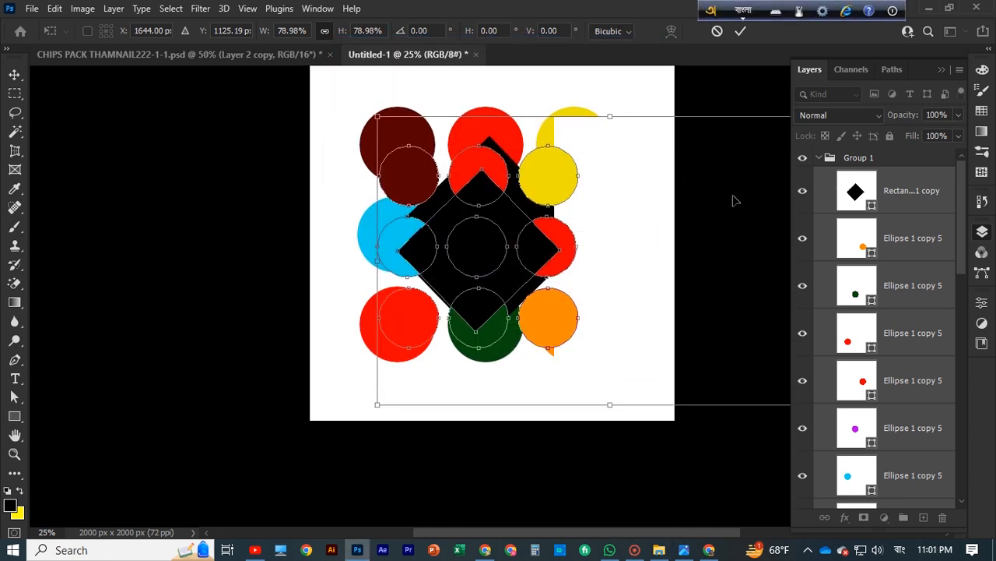
Cancel the scaling and undo the duplication of the grouped shapes.
key(ctrl+z)
key(ctrl+z)
key(ctrl+z)
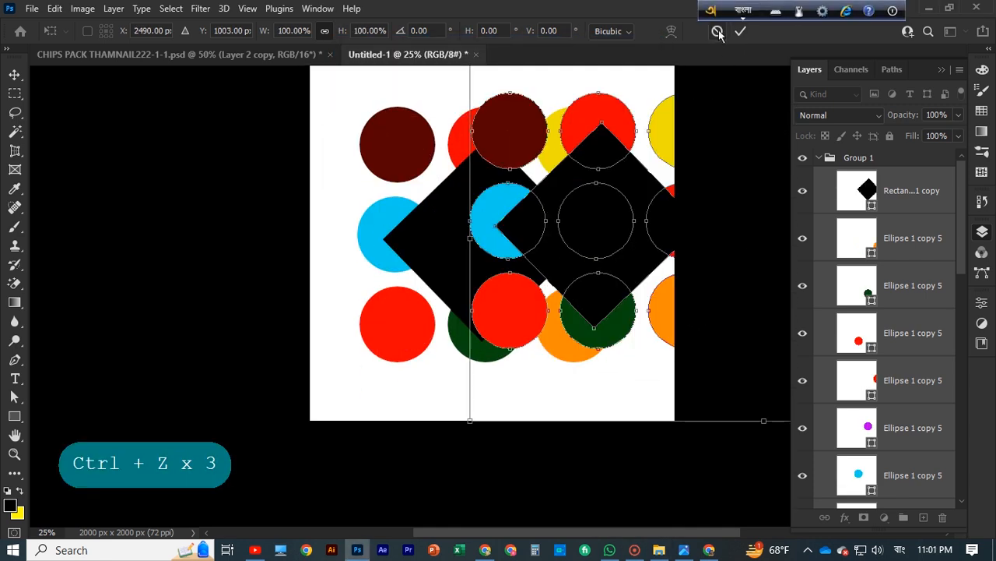
click(717, 31)
key(ctrl+z)
Examine the diamond and circle layers inside the group, toggling the diamond's visibility.
scroll(932, 265, down, 5)
scroll(933, 287, up, 5)
click(919, 200)
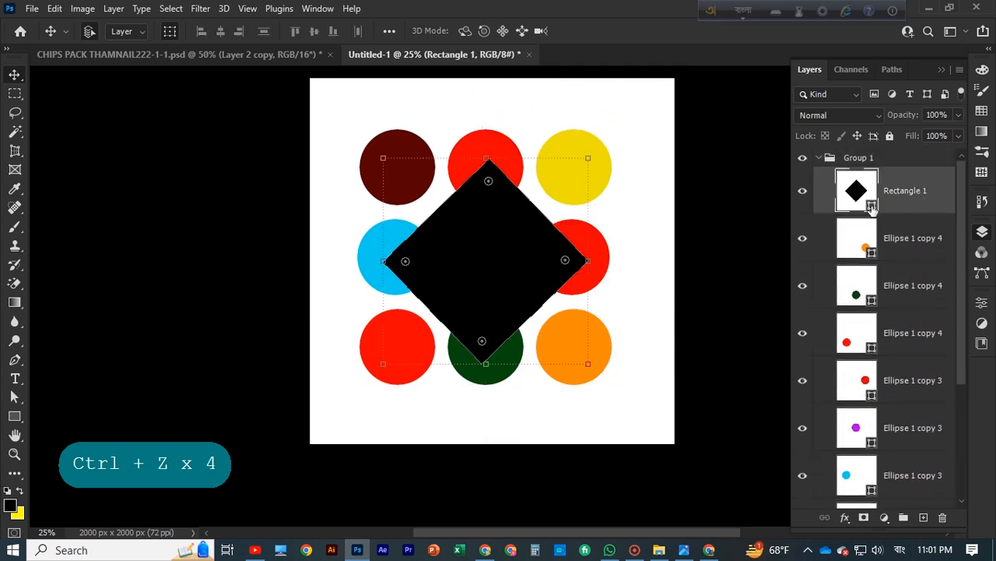
click(803, 192)
click(803, 192)
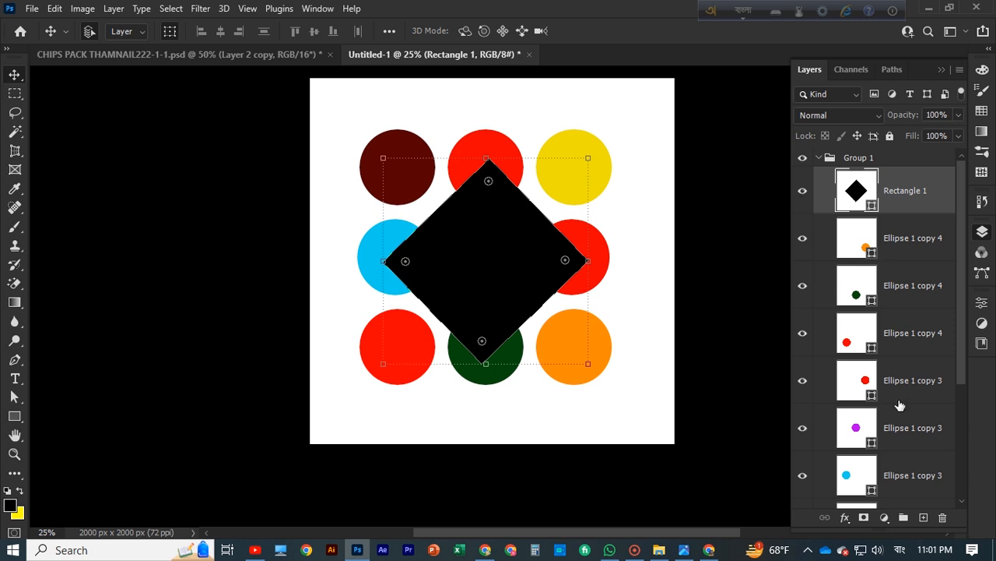
scroll(918, 390, down, 5)
click(932, 442)
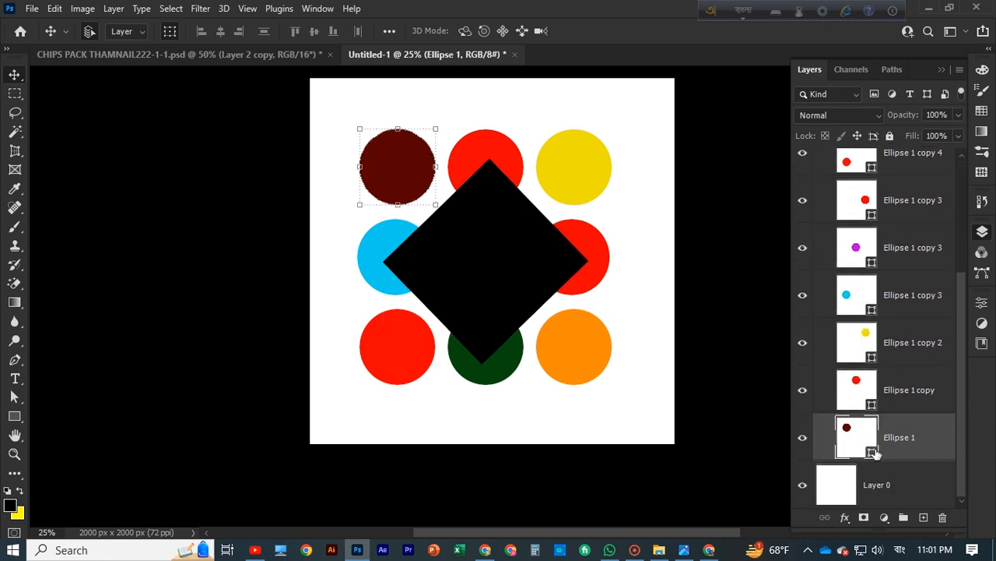
scroll(640, 321, up, 1)
scroll(943, 332, up, 4)
scroll(927, 315, up, 6)
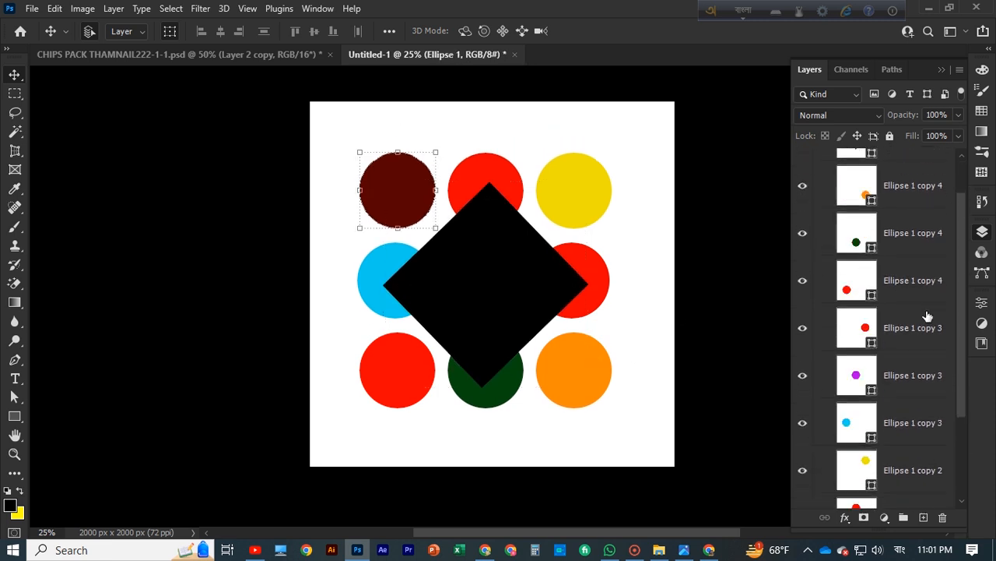
Undo the grouping of the diamond and circle layers.
key(ctrl+z)
key(ctrl+z)
key(ctrl+z)
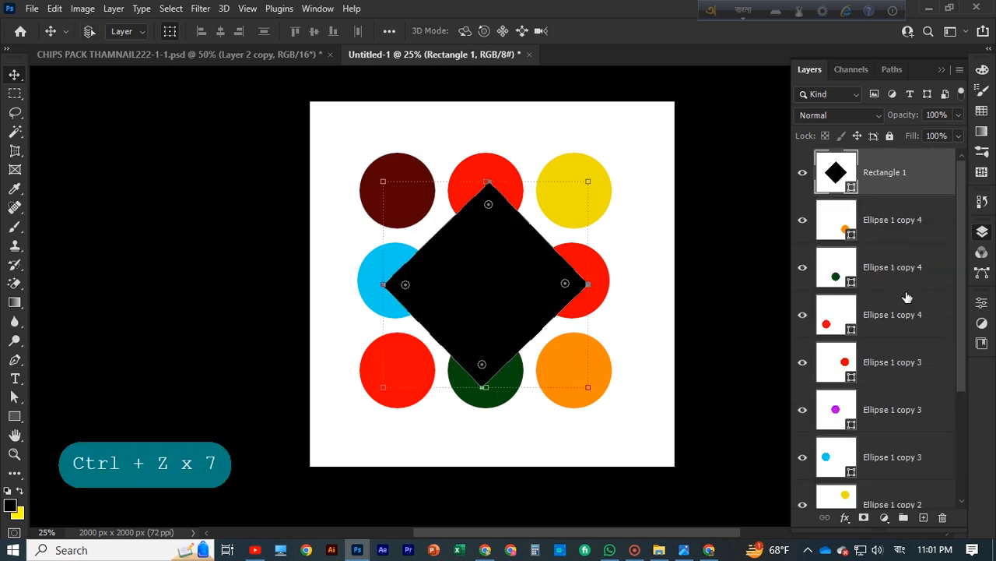
Convert the black diamond and all nine circle layers into a single smart object.
scroll(925, 257, down, 5)
shift+click(910, 440)
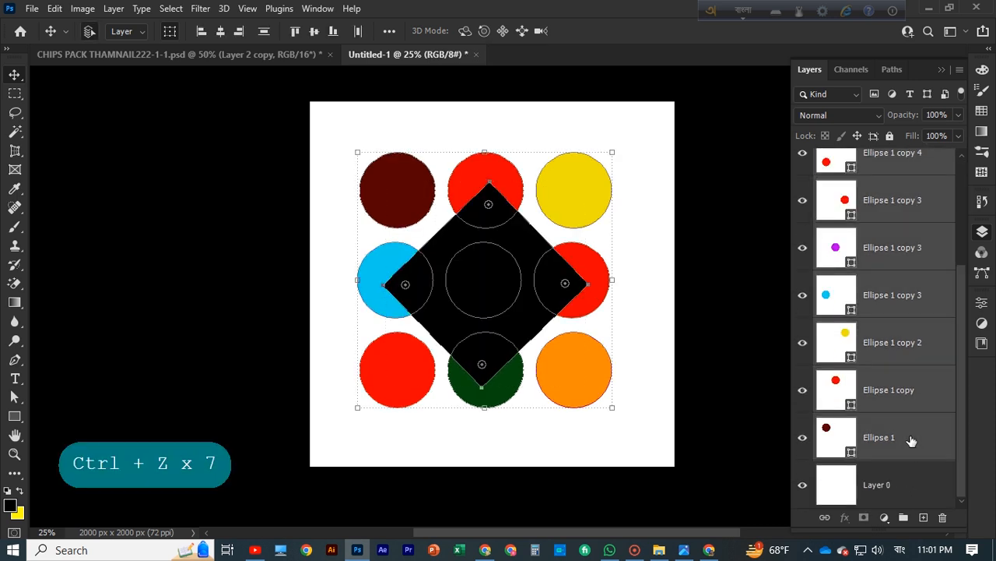
right_click(923, 394)
click(779, 202)
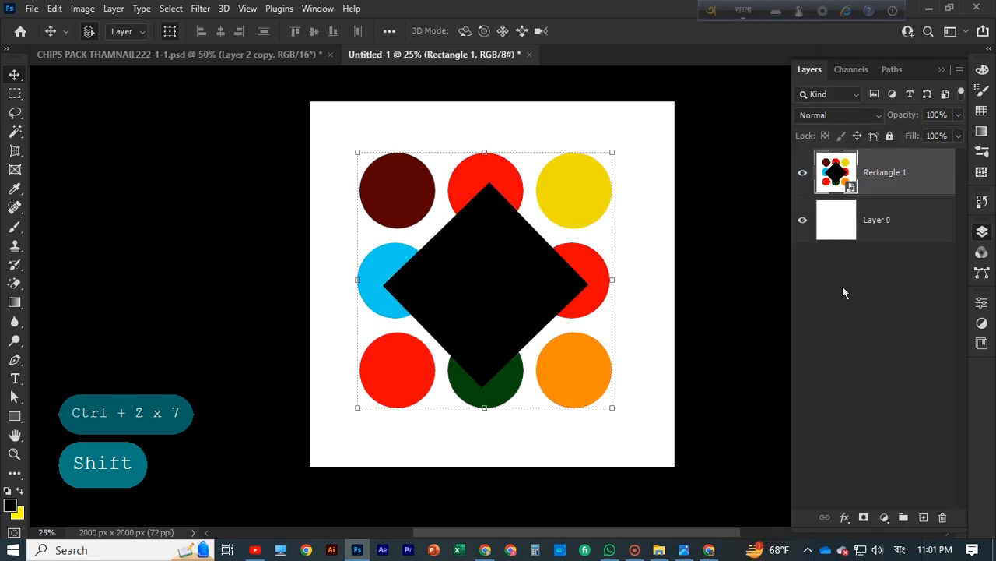
Duplicate the smart object and scale the copy to about 43% over the middle of the black diamond.
key(ctrl+j)
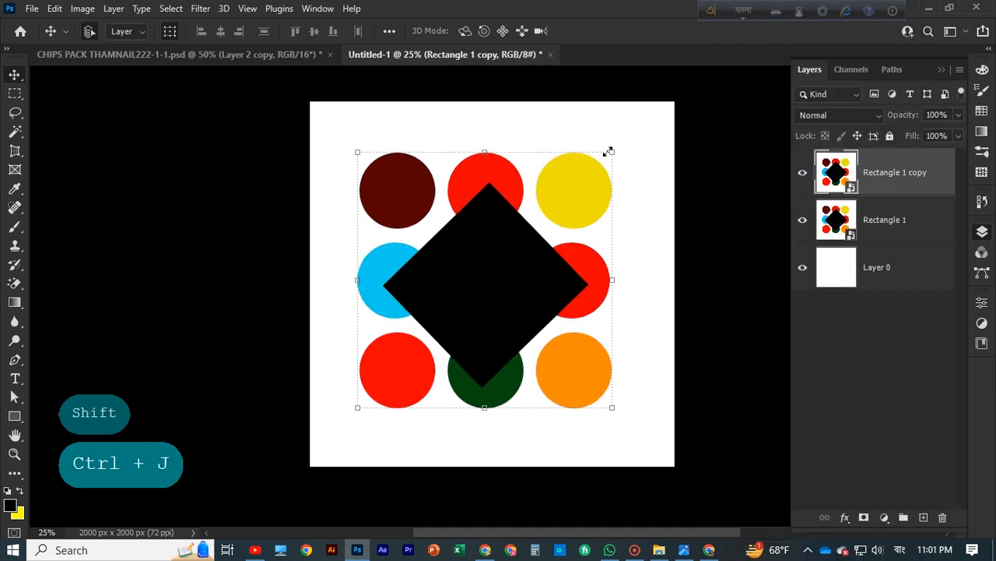
drag(612, 152, 511, 254)
drag(458, 328, 513, 280)
drag(569, 203, 533, 239)
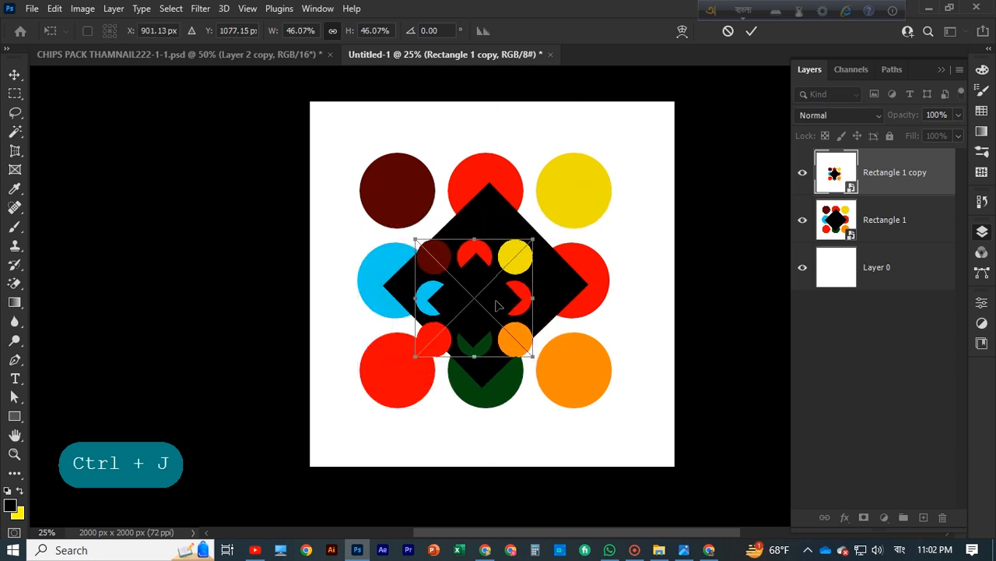
drag(494, 305, 511, 291)
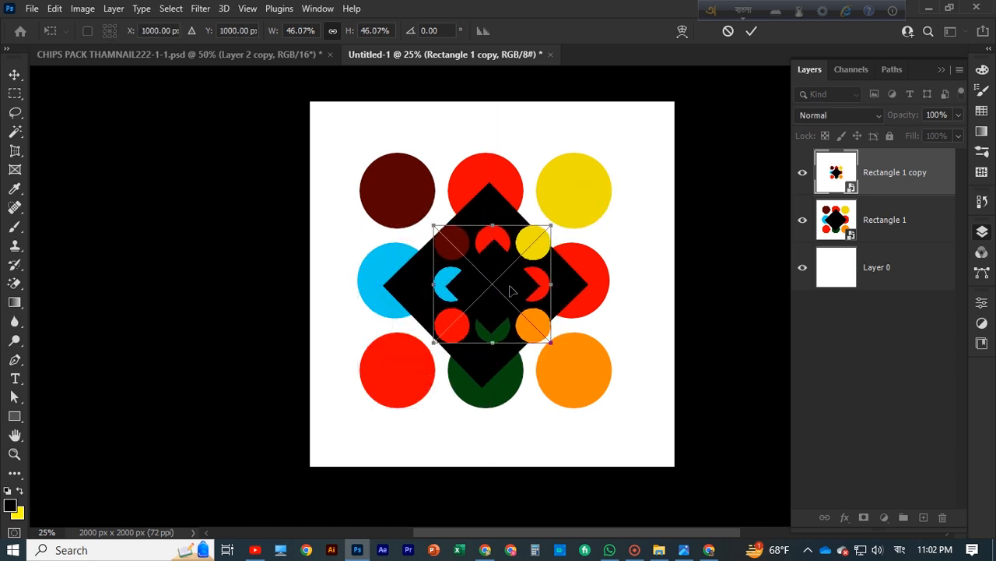
drag(551, 226, 542, 234)
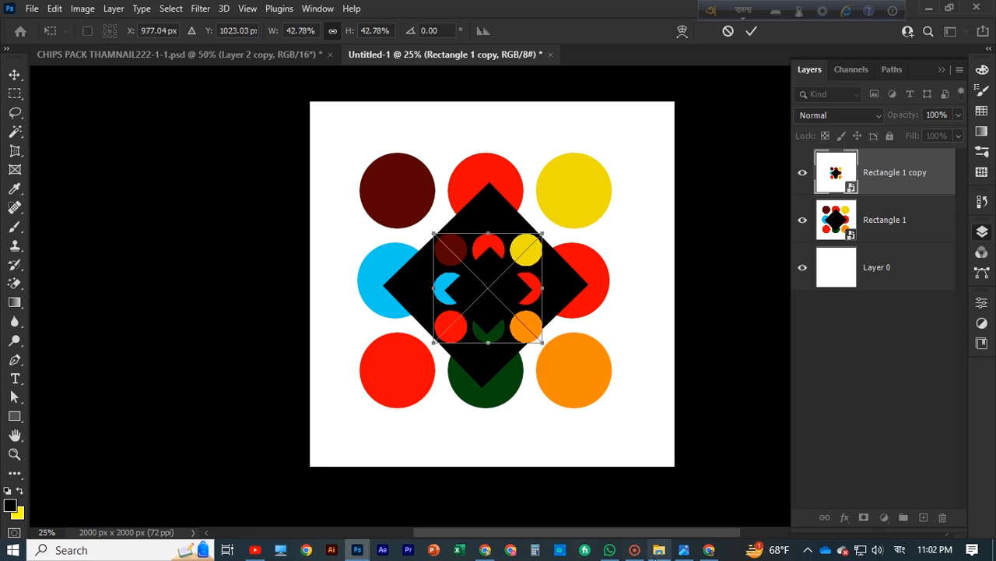
click(635, 550)
click(591, 58)
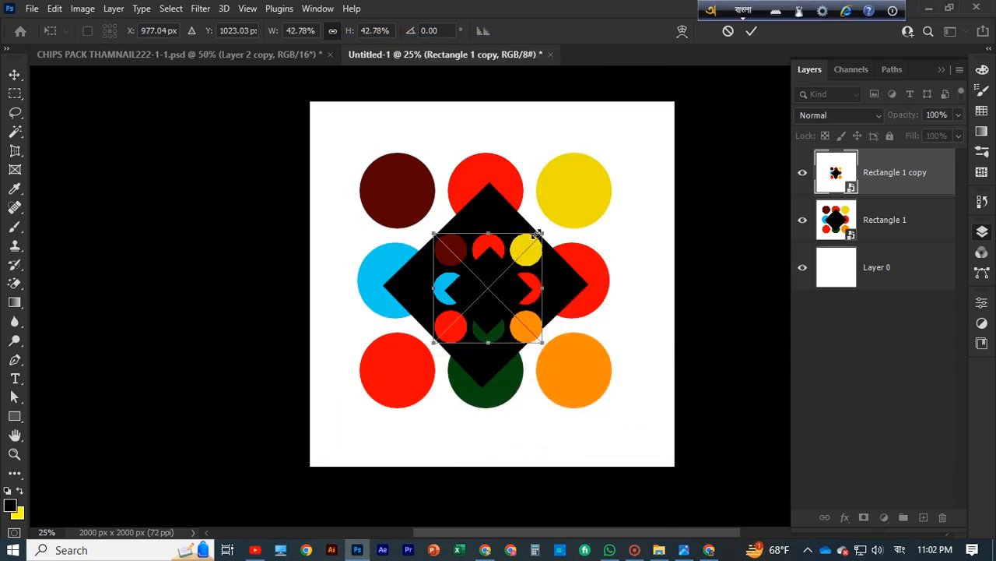
Scale the small copy to about 40%, centered vertically in the black diamond, and rotate it 180°.
drag(543, 232, 537, 238)
drag(497, 302, 497, 294)
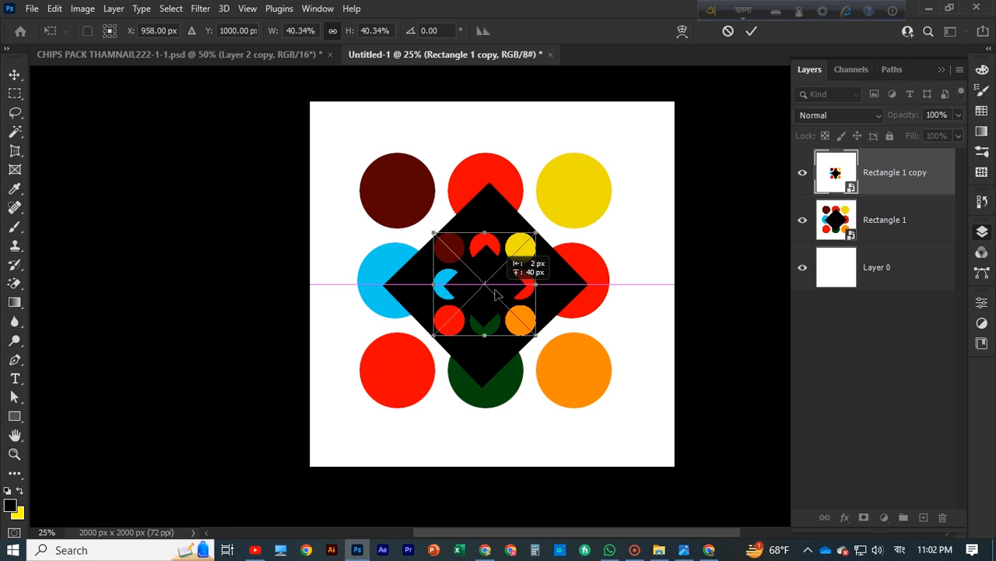
drag(538, 344, 458, 258)
click(751, 31)
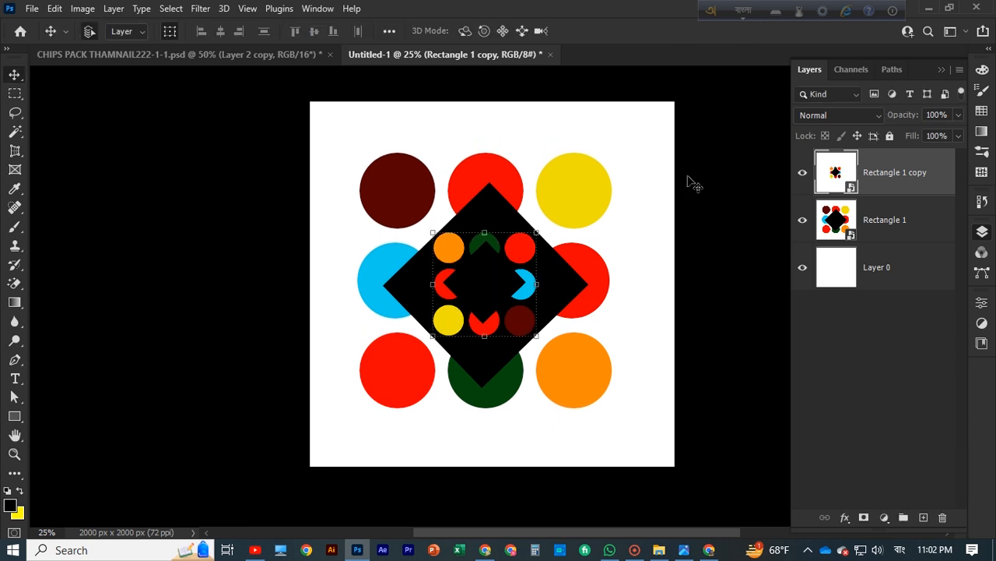
Nudge the small copy slightly to the right within the black diamond and select the white background layer.
click(523, 290)
key(Right)
key(Right)
click(622, 139)
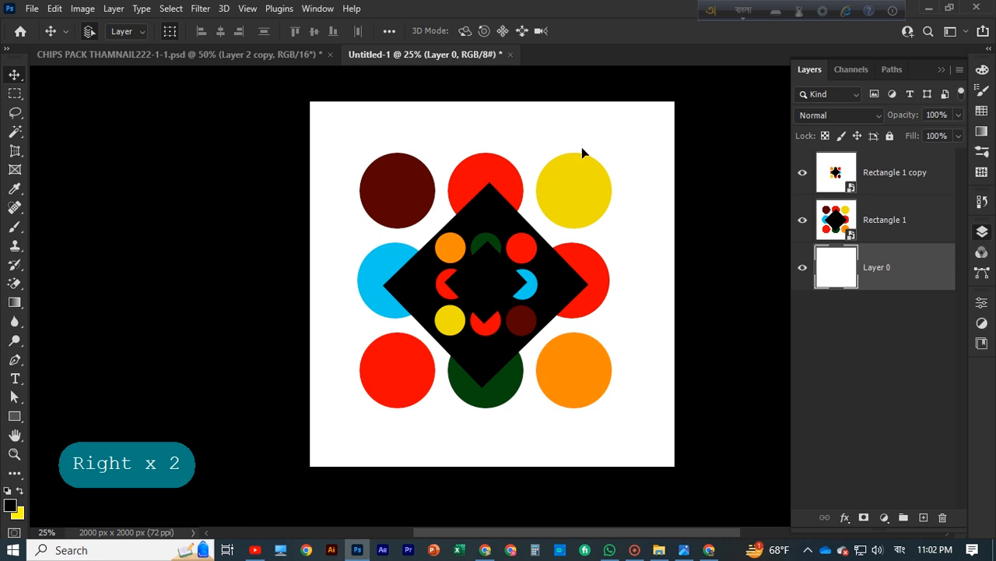
Apply a Radial Blur to the white background layer with the Zoom method and an amount of 100.
click(200, 8)
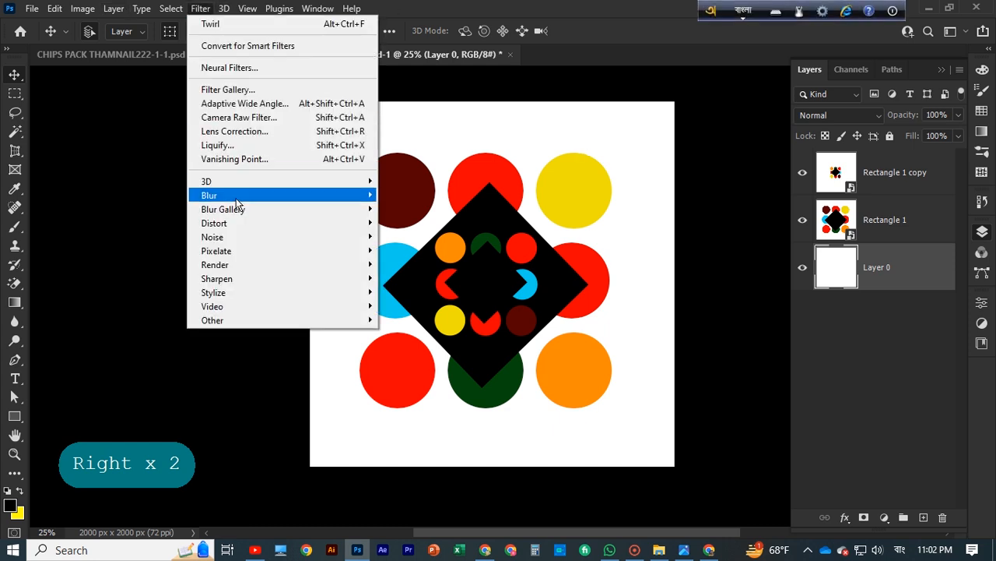
mouse_move(210, 196)
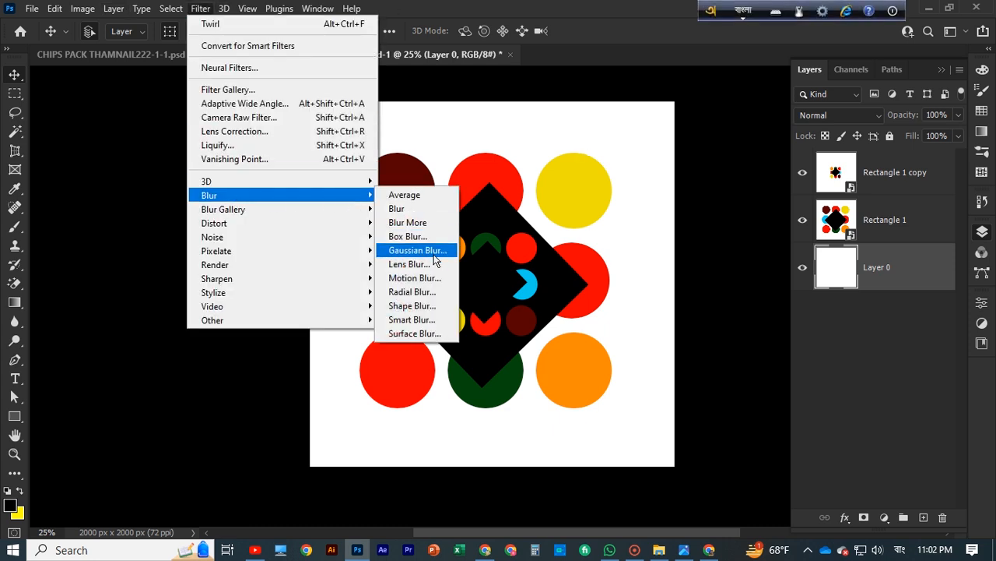
click(411, 292)
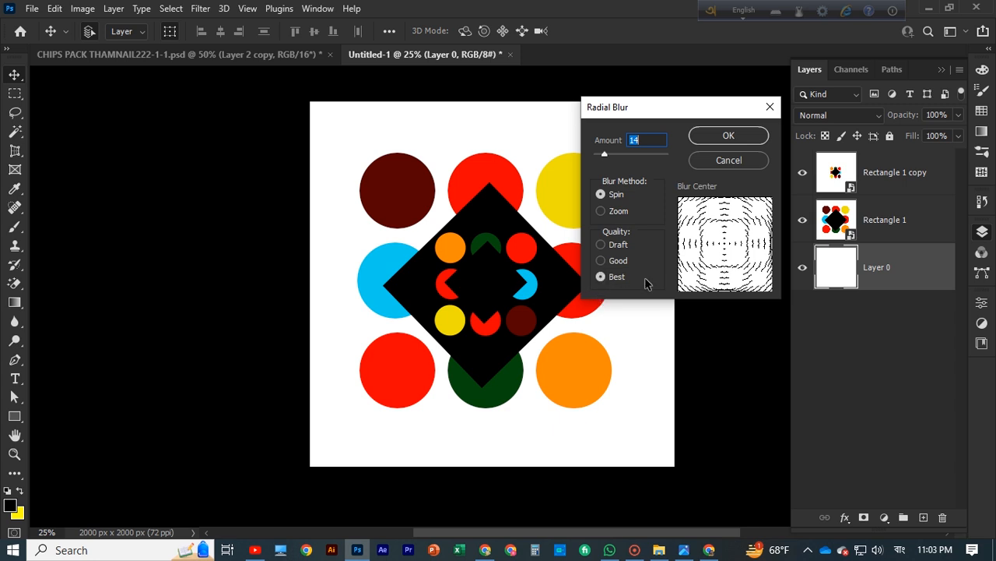
click(615, 211)
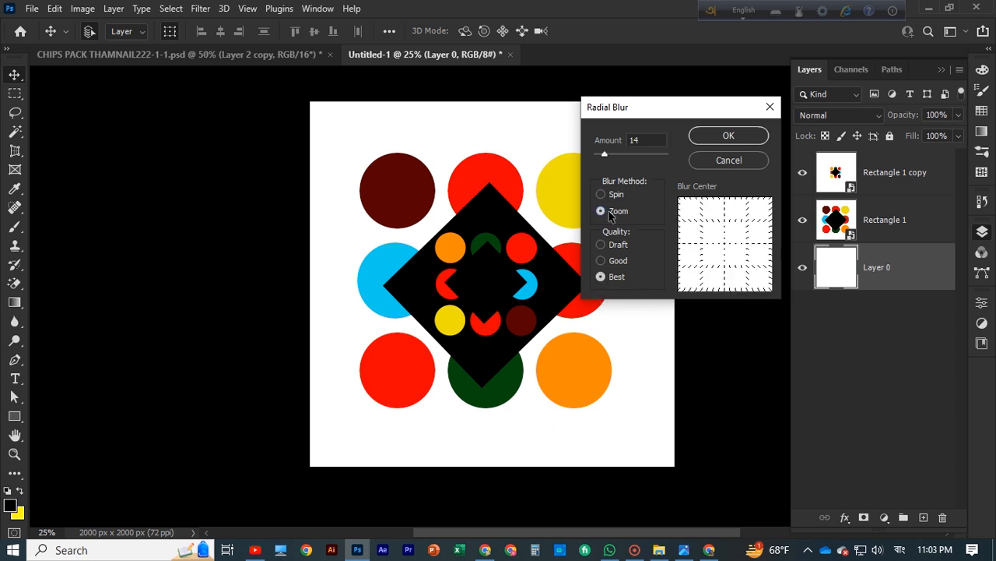
drag(599, 155, 742, 161)
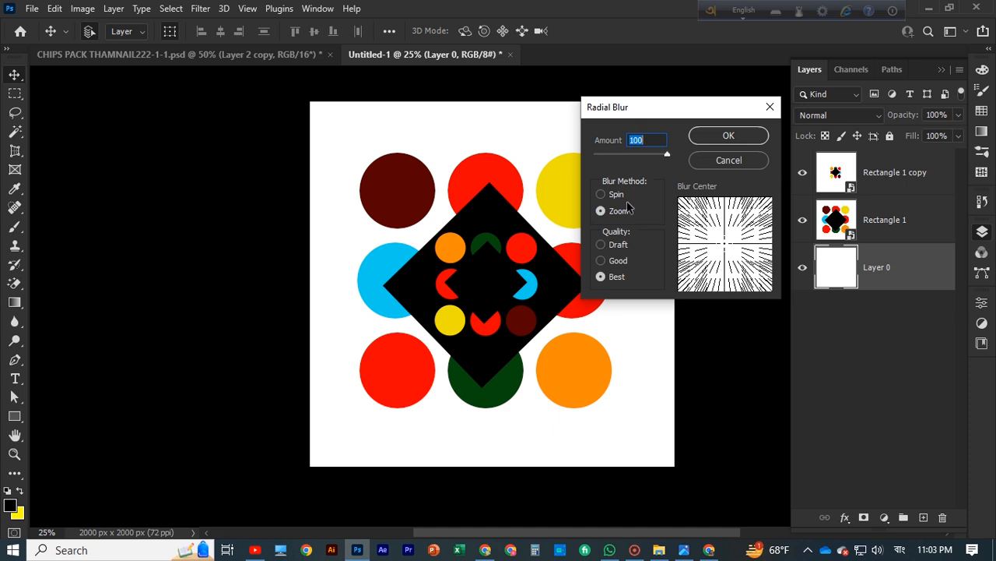
click(728, 137)
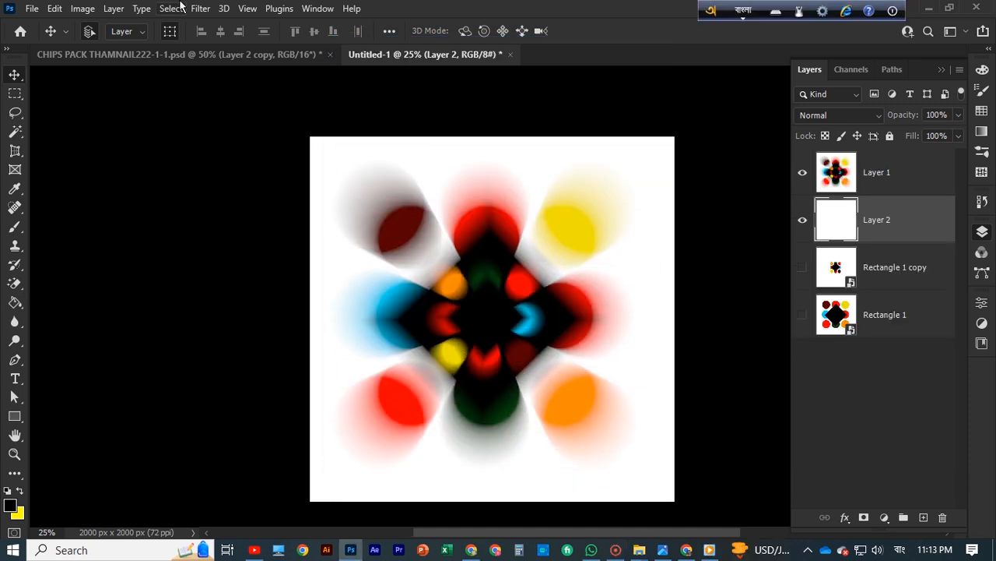
Try to apply the Twirl distortion to the plain white layer, Layer 2.
click(200, 9)
click(198, 8)
click(199, 9)
mouse_move(302, 223)
click(401, 305)
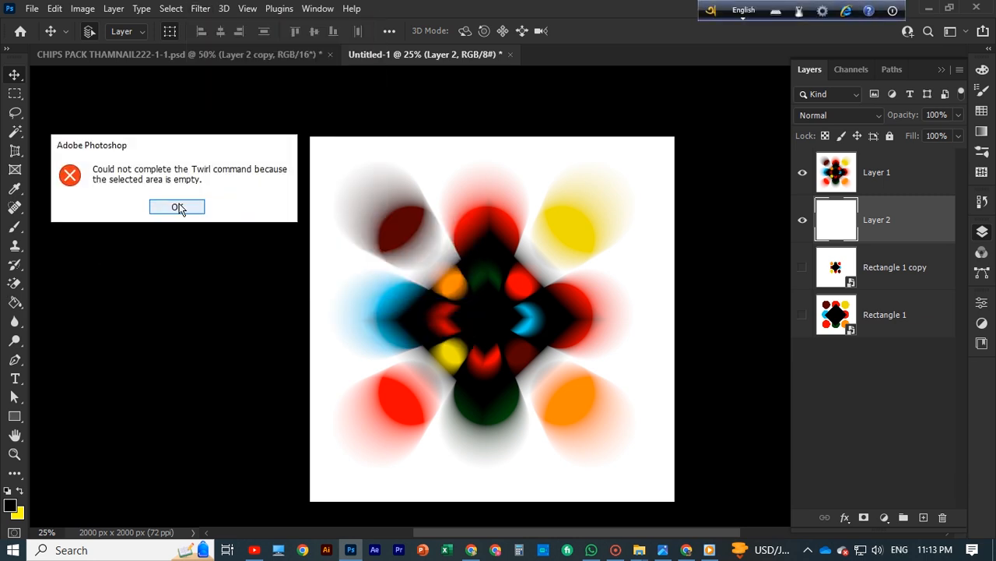
click(187, 207)
Apply the Twirl distortion to the blurred artwork on Layer 1 with an angle of -991°.
click(908, 182)
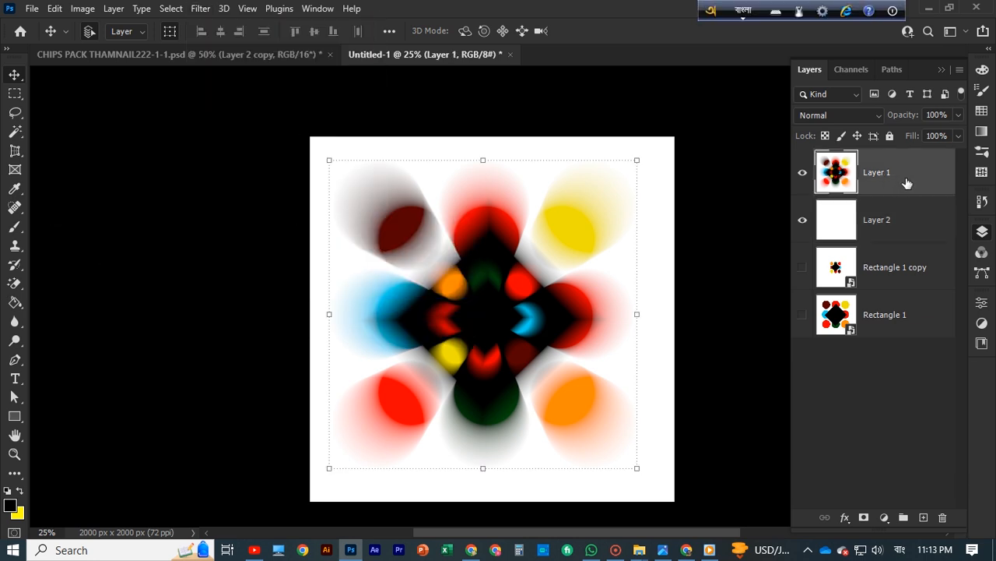
click(200, 9)
mouse_move(291, 212)
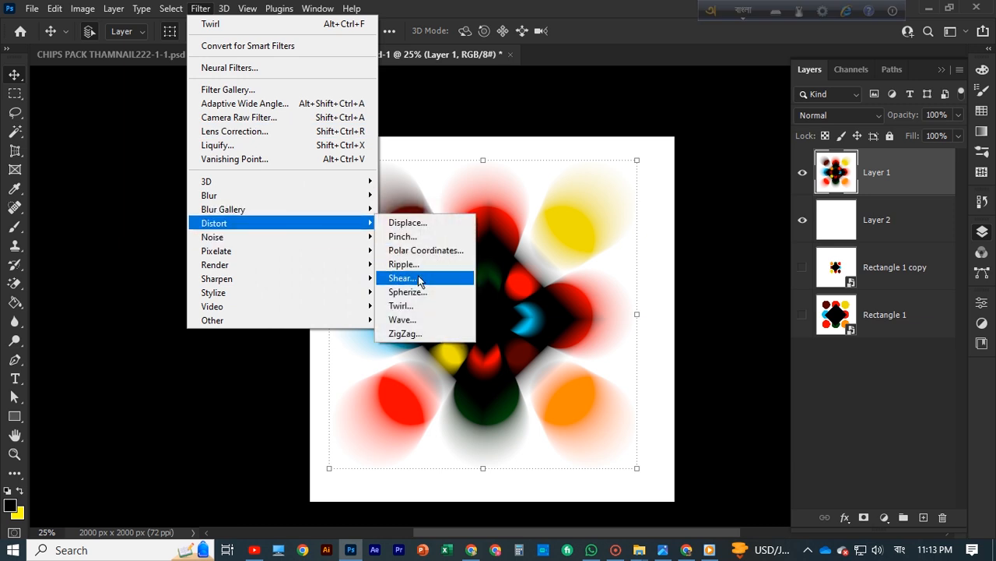
click(409, 305)
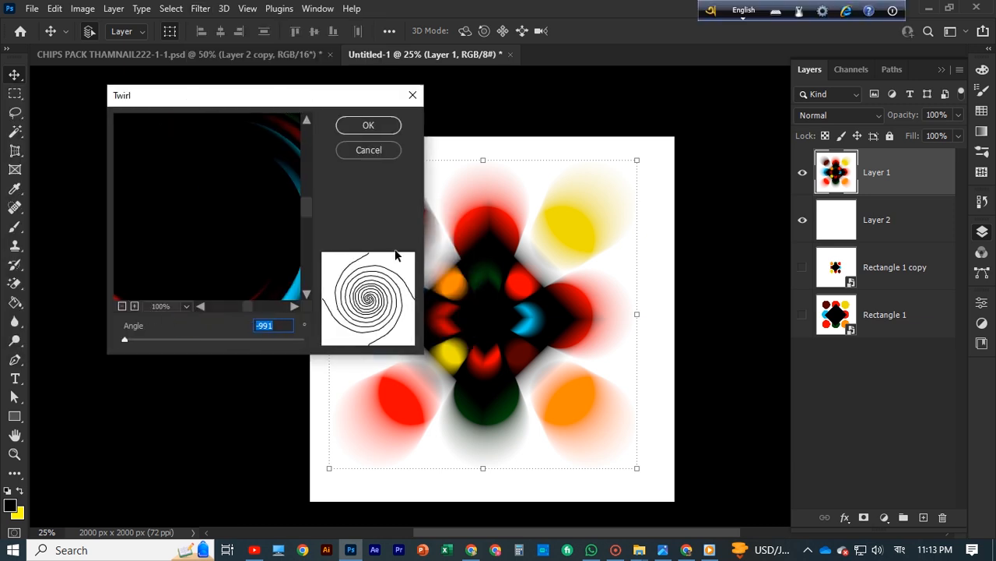
click(366, 128)
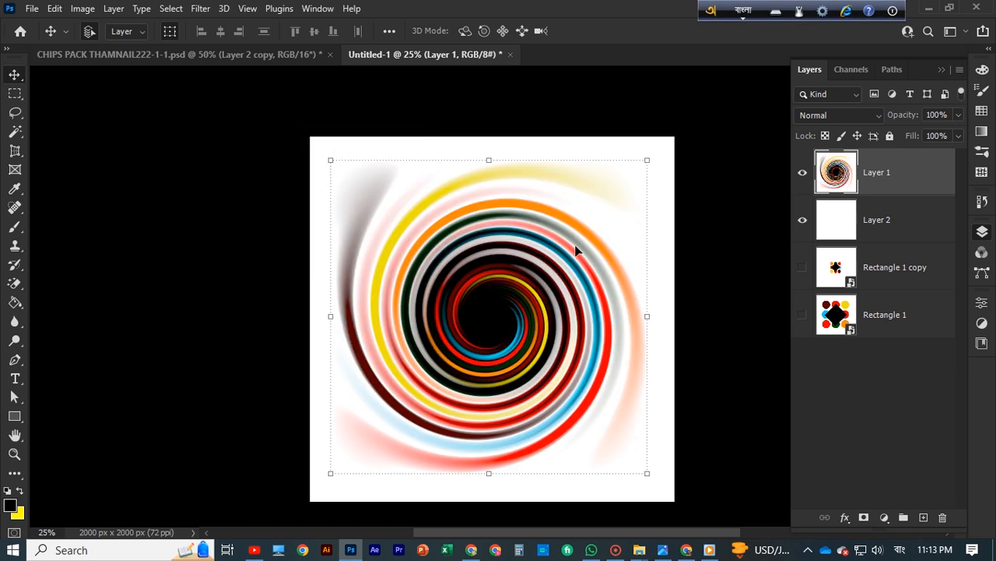
Try a black fill and a dark gray fill on the Layer 2 background with the Paint Bucket tool.
click(840, 219)
click(15, 302)
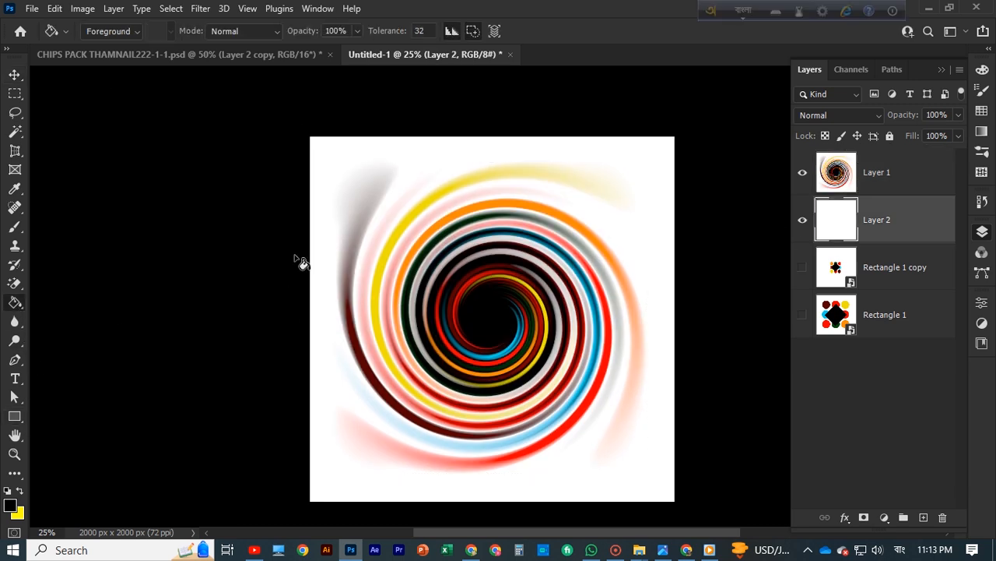
click(323, 162)
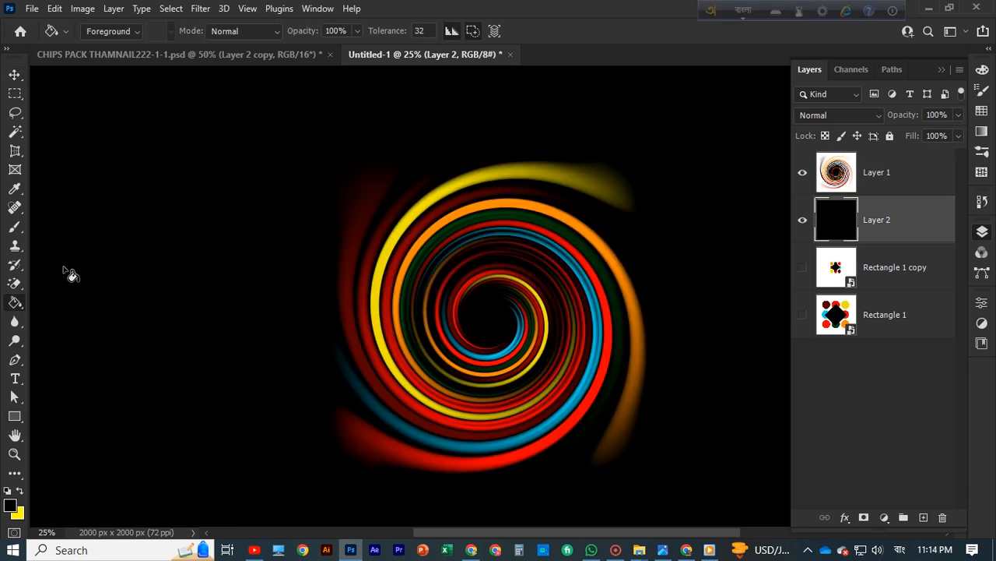
click(11, 507)
click(460, 203)
key(Return)
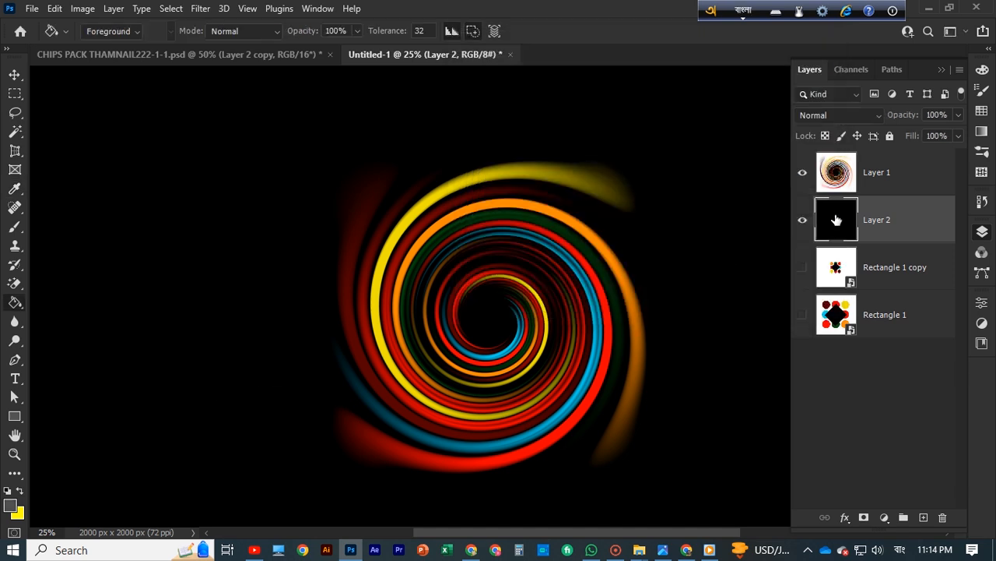
click(401, 160)
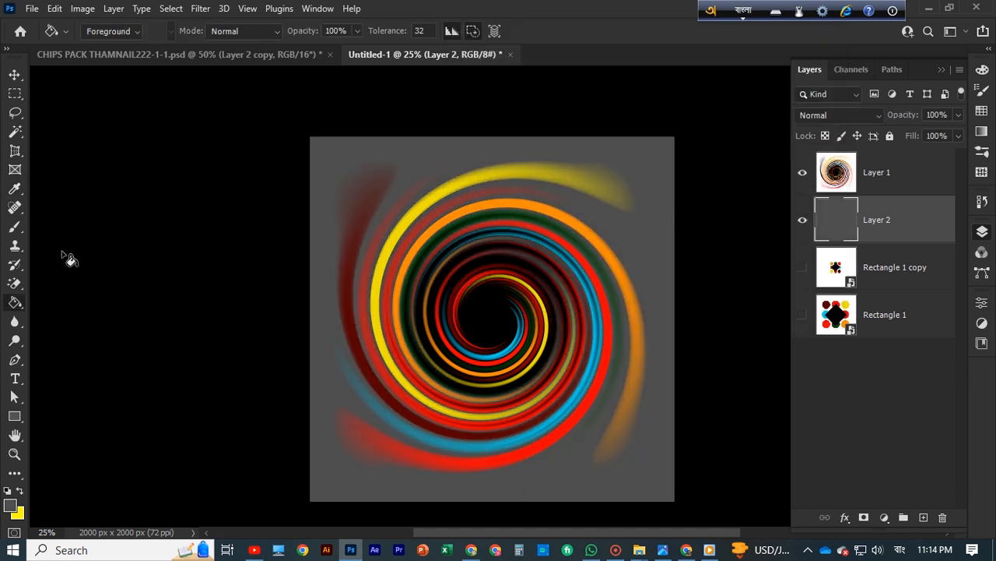
Fill the Layer 2 background with the near-black color #111111 and deselect all layers.
click(11, 507)
text(111111)
key(Return)
click(366, 170)
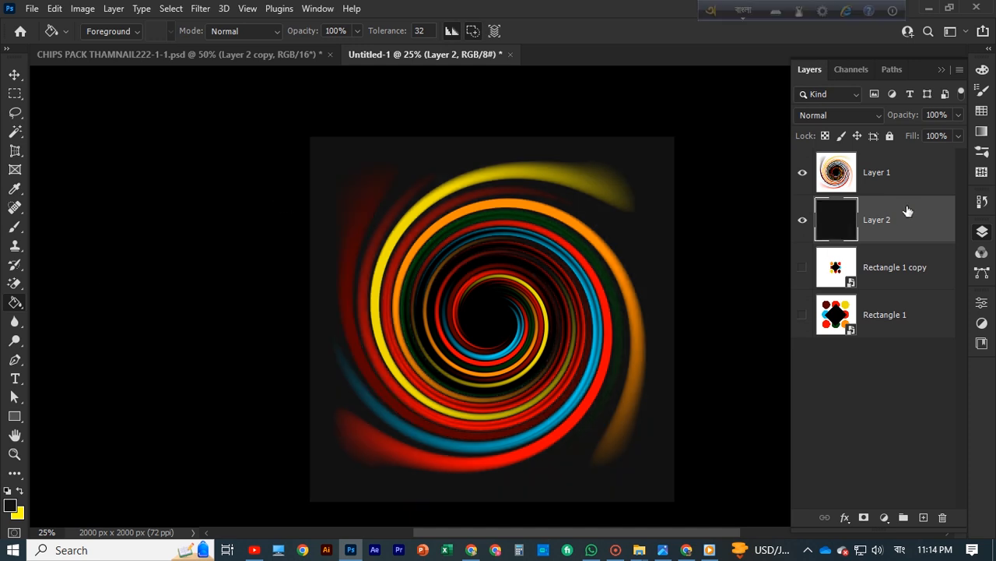
key(v)
click(138, 136)
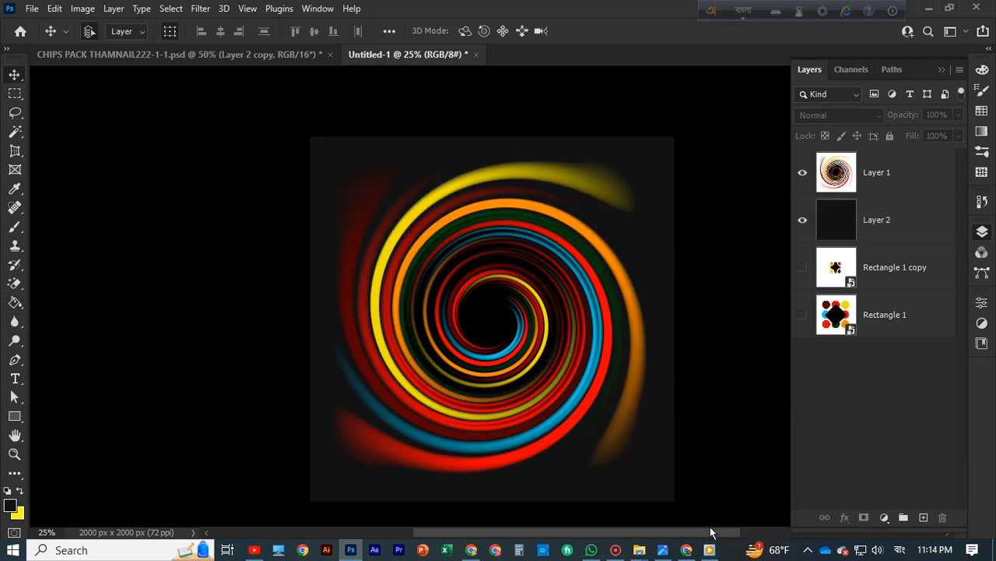
Delete the hidden Rectangle 1 and Rectangle 1 copy layers.
shift+click(899, 187)
shift+click(884, 273)
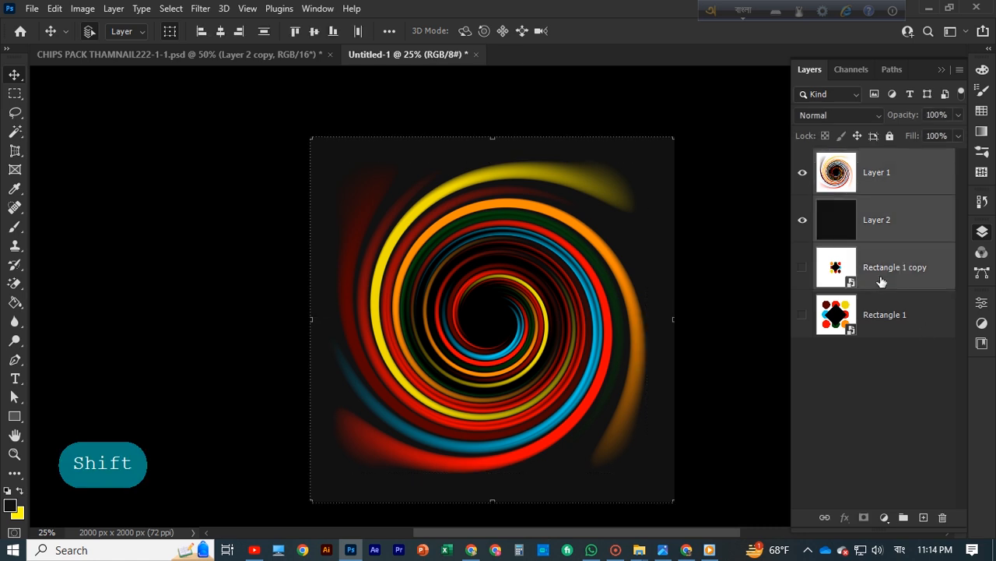
shift+click(849, 323)
click(903, 323)
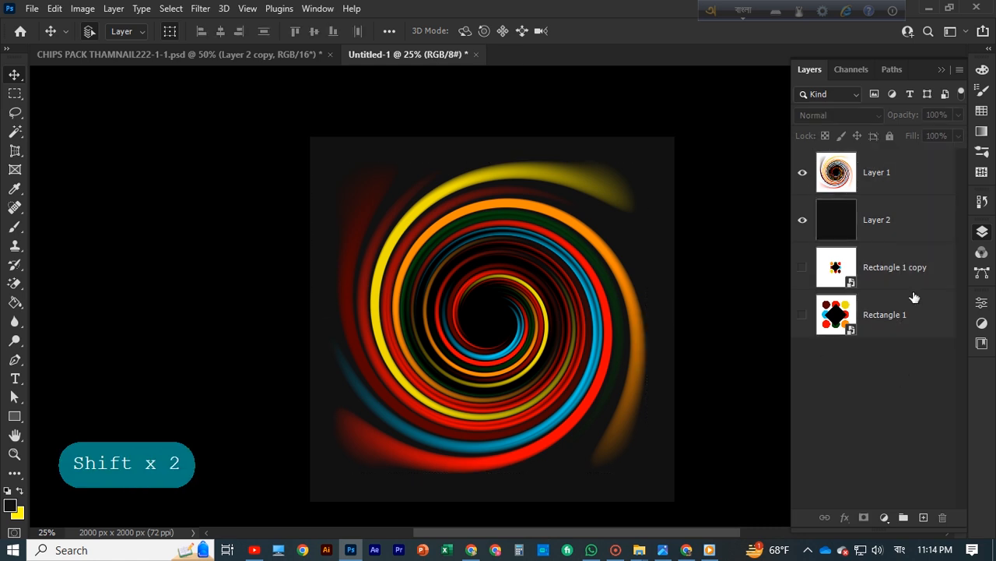
key(Delete)
key(Delete)
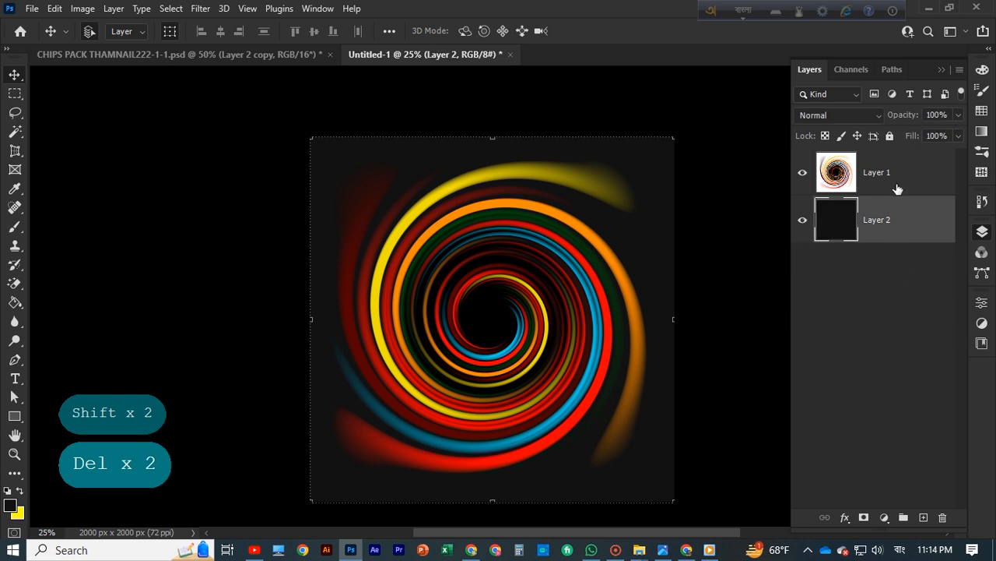
Add a Hue/Saturation adjustment clipped to Layer 1 and shift the hue so the swirl turns blue, green and crimson.
click(896, 188)
click(886, 518)
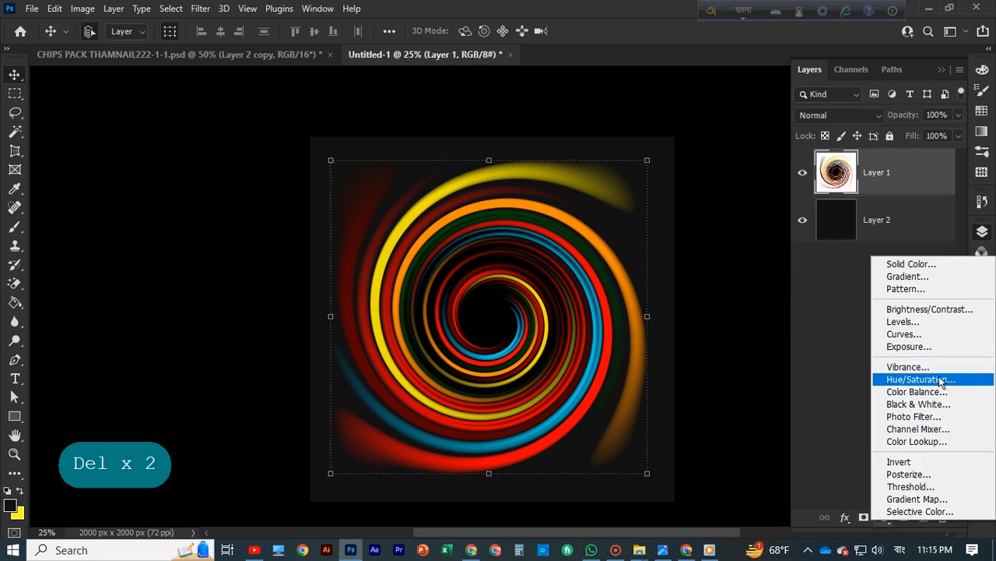
click(938, 381)
drag(858, 377, 938, 409)
click(943, 270)
click(982, 232)
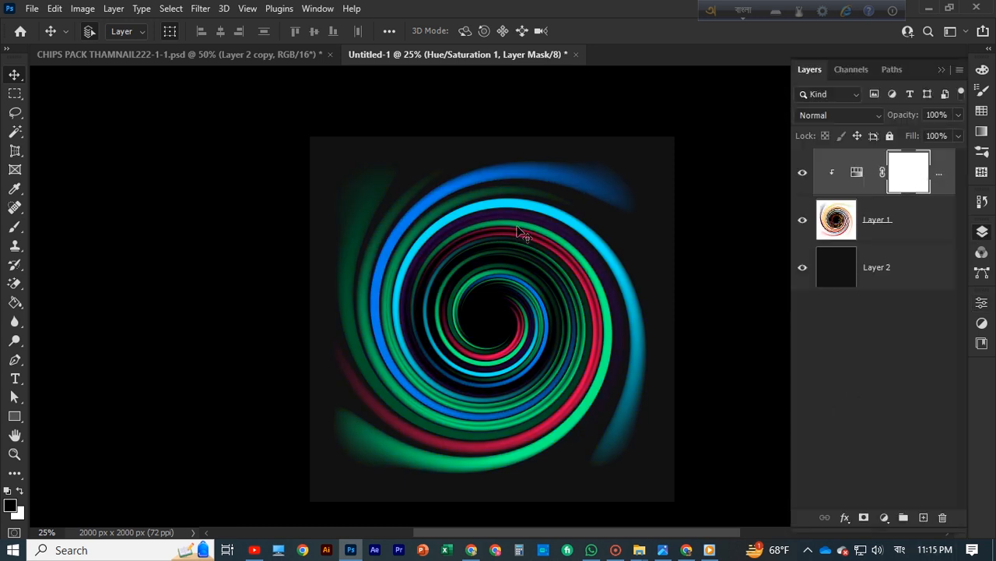
Export the design as a 2000 x 2000 px JPG named "wallpaper 24 3-1.jpg" in the photoshop export folder.
click(32, 9)
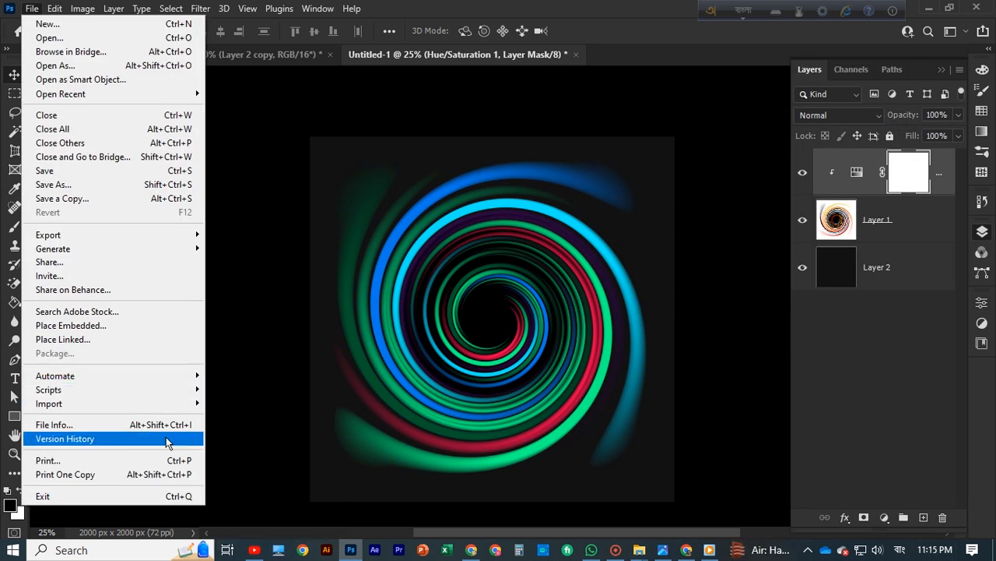
mouse_move(187, 235)
click(227, 248)
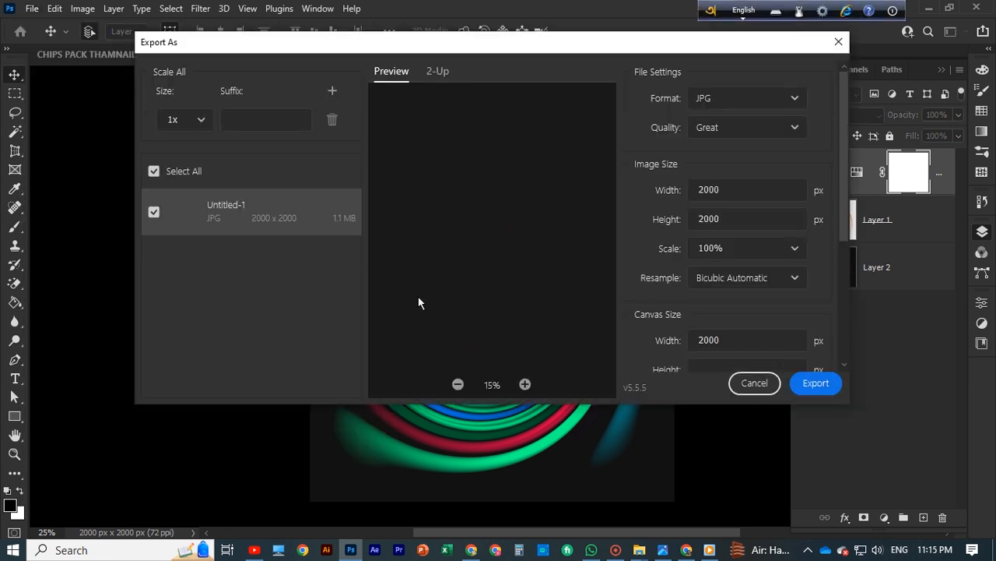
click(814, 385)
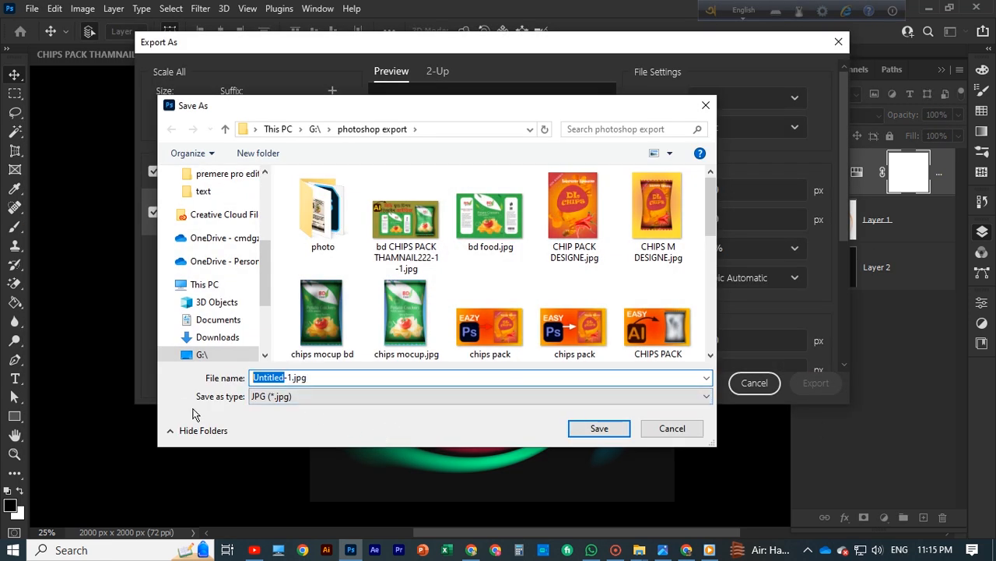
text(wap)
key(BackSpace)
text(llpaper )
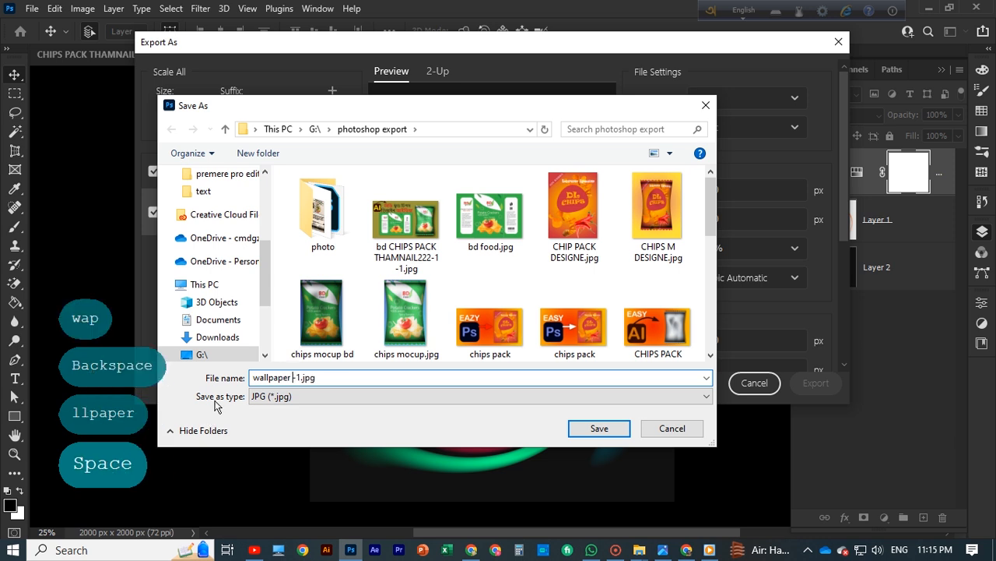
text(24 3)
click(592, 427)
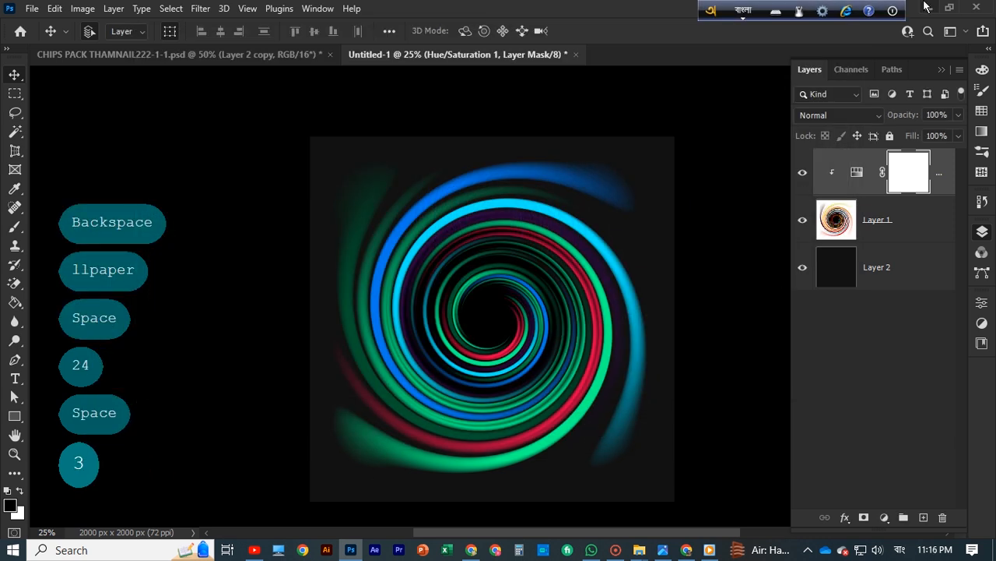
Minimize Photoshop to reveal the Windows desktop.
click(925, 6)
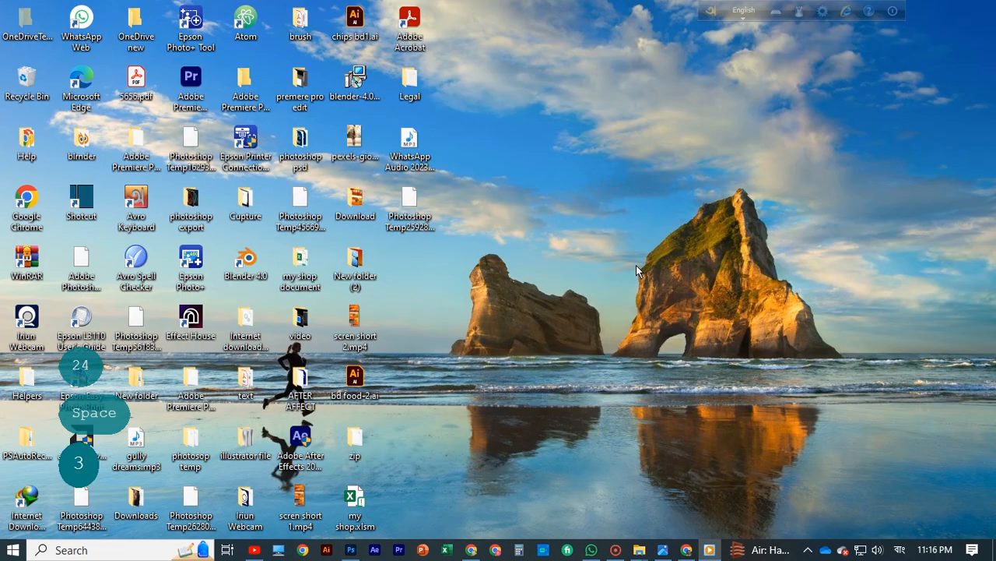
right_click(362, 170)
click(494, 236)
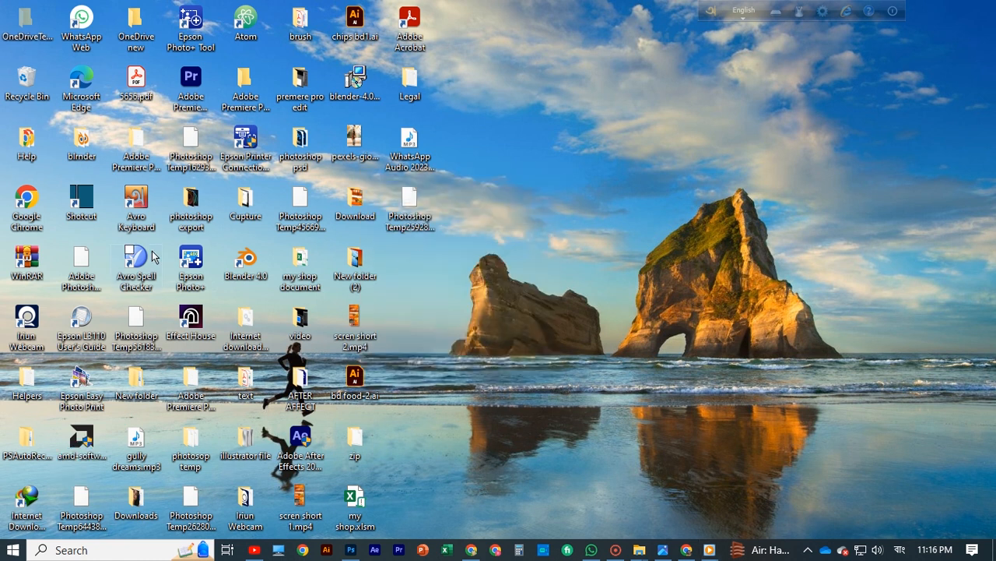